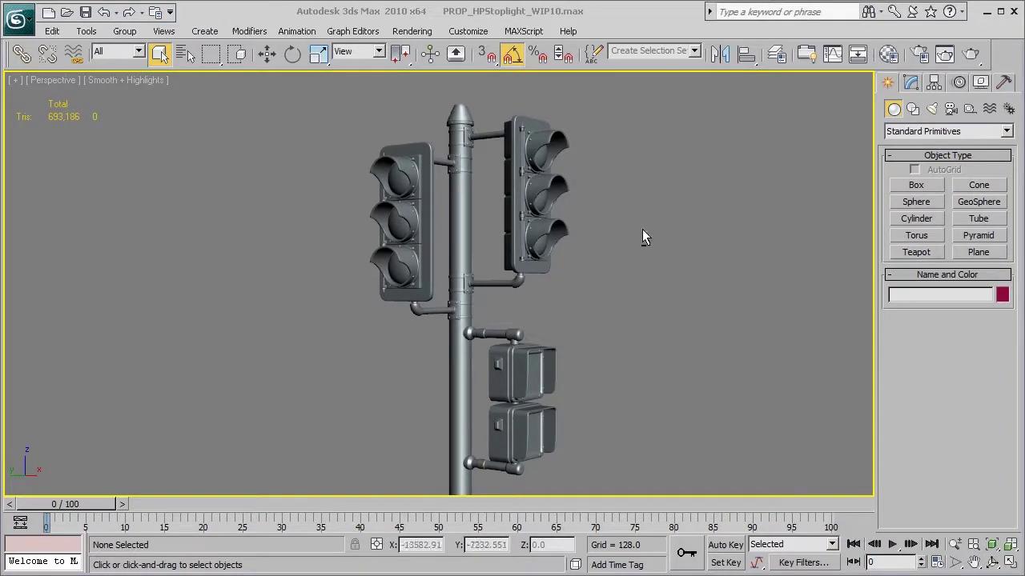
- Inspect the two three-lamp traffic light heads and their mounting arms on the pole from several angles
{"action": "middle_click_drag", "start_coordinate": [642, 231], "coordinate": [606, 309], "text": "alt"}
{"action": "scroll", "coordinate": [608, 308], "scroll_direction": "up", "scroll_amount": 3}
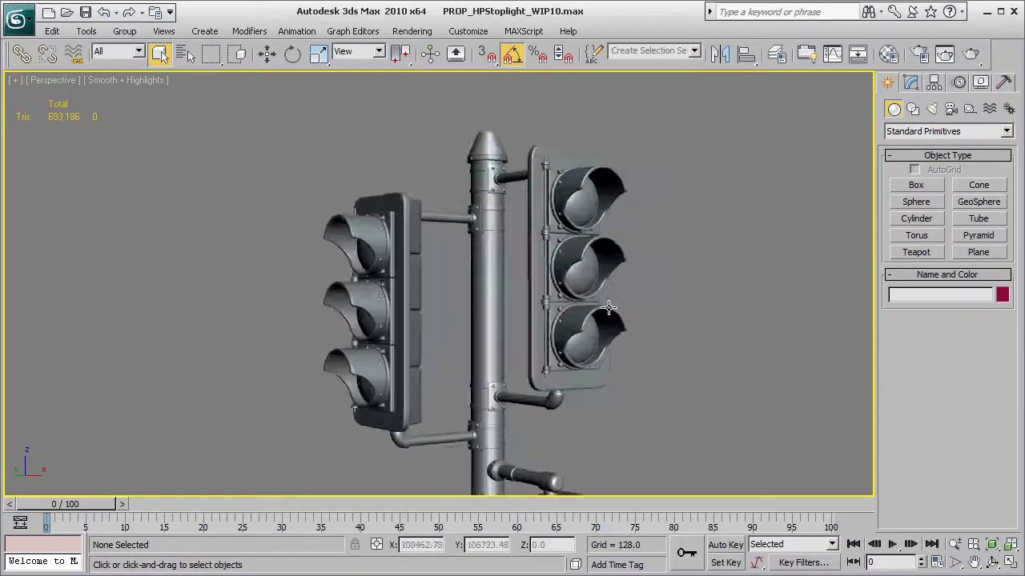
{"action": "middle_click_drag", "start_coordinate": [544, 315], "coordinate": [543, 321], "text": "alt"}
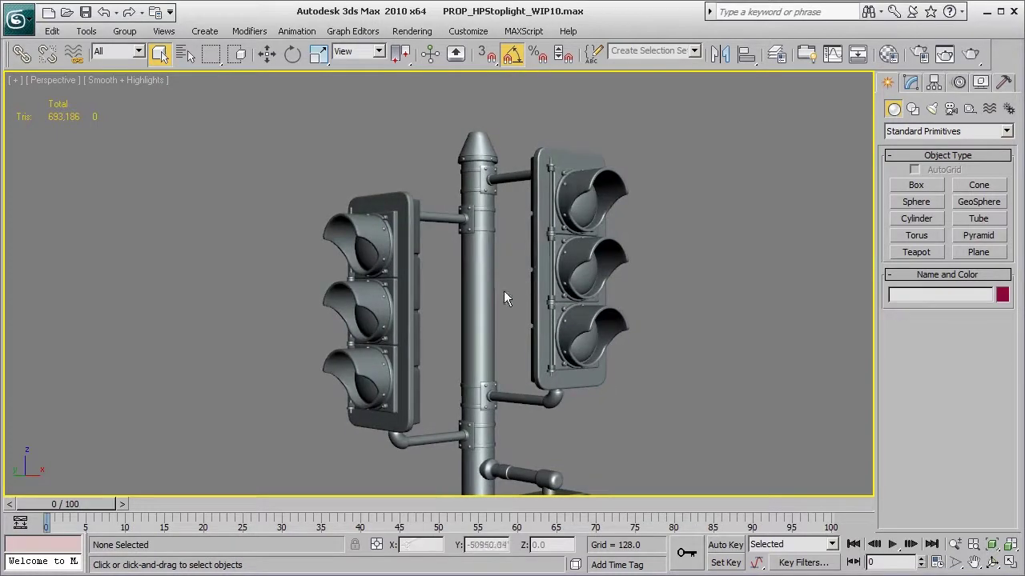
{"action": "middle_click_drag", "start_coordinate": [505, 293], "coordinate": [498, 265]}
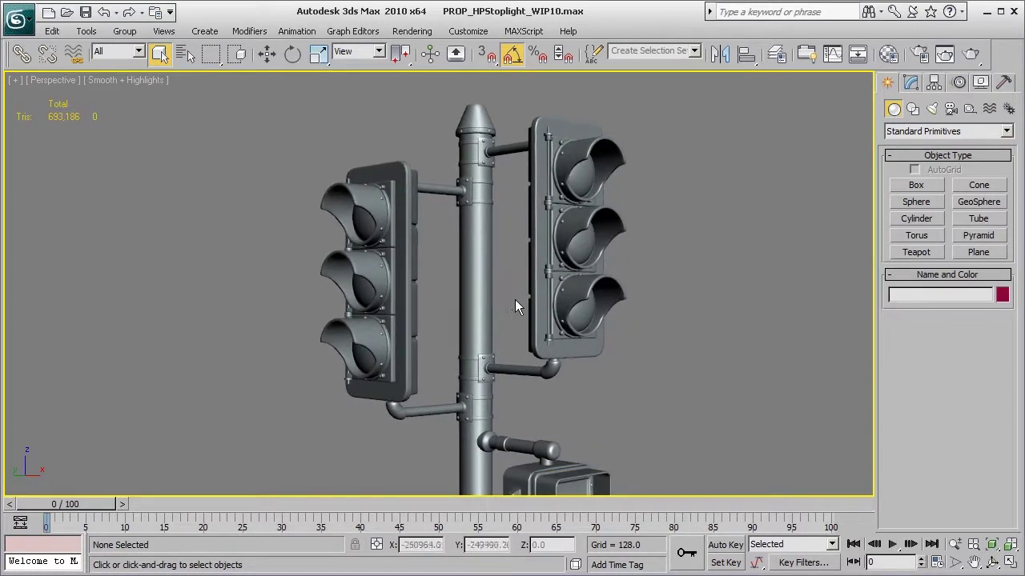
{"action": "scroll", "coordinate": [515, 299], "scroll_direction": "up", "scroll_amount": 3}
{"action": "middle_click_drag", "start_coordinate": [448, 314], "coordinate": [479, 321], "text": "alt"}
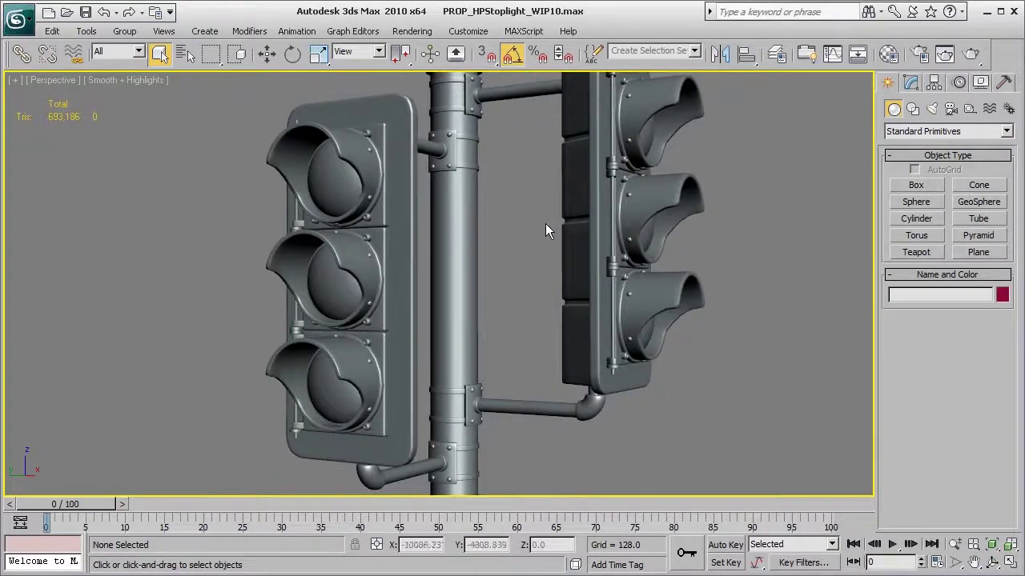
{"action": "middle_click_drag", "start_coordinate": [546, 226], "coordinate": [548, 305], "text": "alt"}
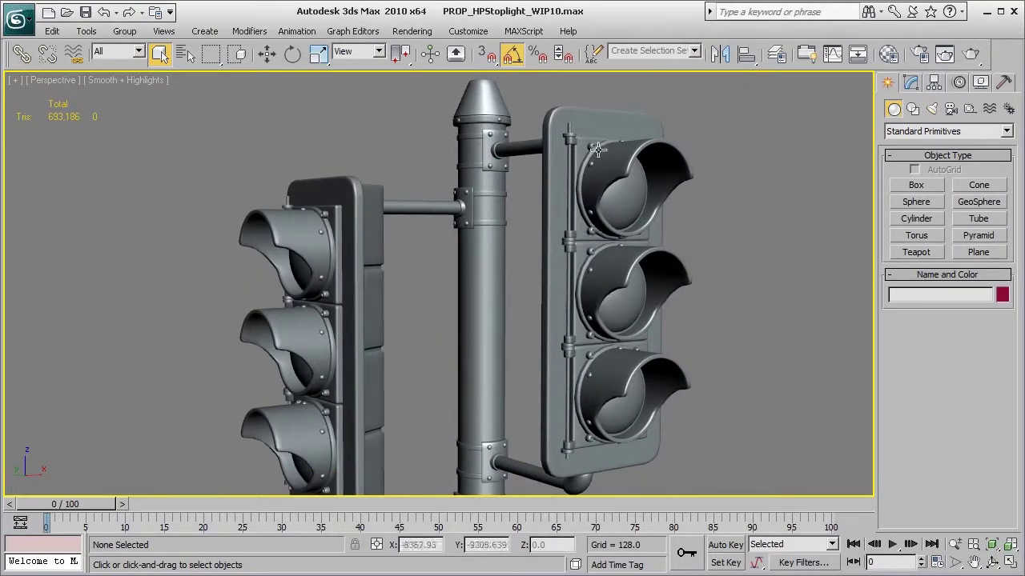
{"action": "scroll", "coordinate": [543, 415], "scroll_direction": "down", "scroll_amount": 3}
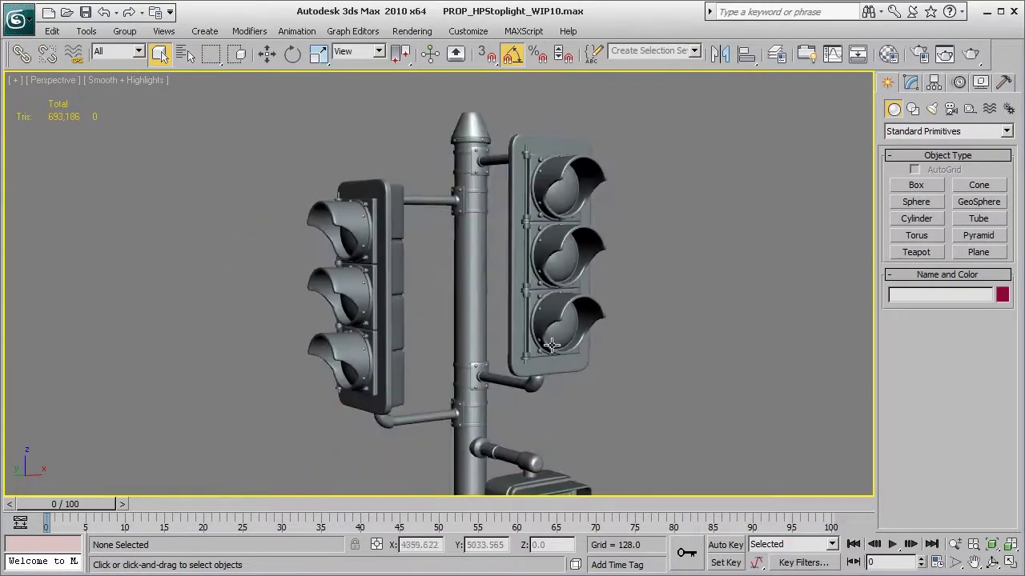
- Inspect the two box-shaped pedestrian signals and their arms mounted below the traffic lights
{"action": "middle_click_drag", "start_coordinate": [539, 384], "coordinate": [560, 308]}
{"action": "scroll", "coordinate": [560, 311], "scroll_direction": "down", "scroll_amount": 2}
{"action": "scroll", "coordinate": [560, 293], "scroll_direction": "up", "scroll_amount": 2}
{"action": "middle_click_drag", "start_coordinate": [542, 377], "coordinate": [560, 297]}
{"action": "scroll", "coordinate": [560, 299], "scroll_direction": "down", "scroll_amount": 3}
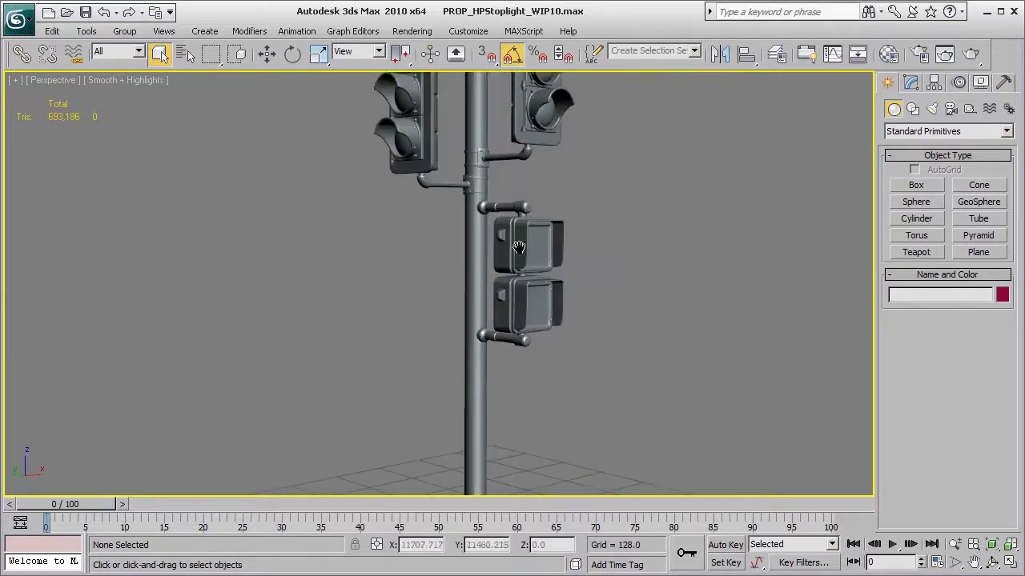
{"action": "scroll", "coordinate": [529, 280], "scroll_direction": "up", "scroll_amount": 2}
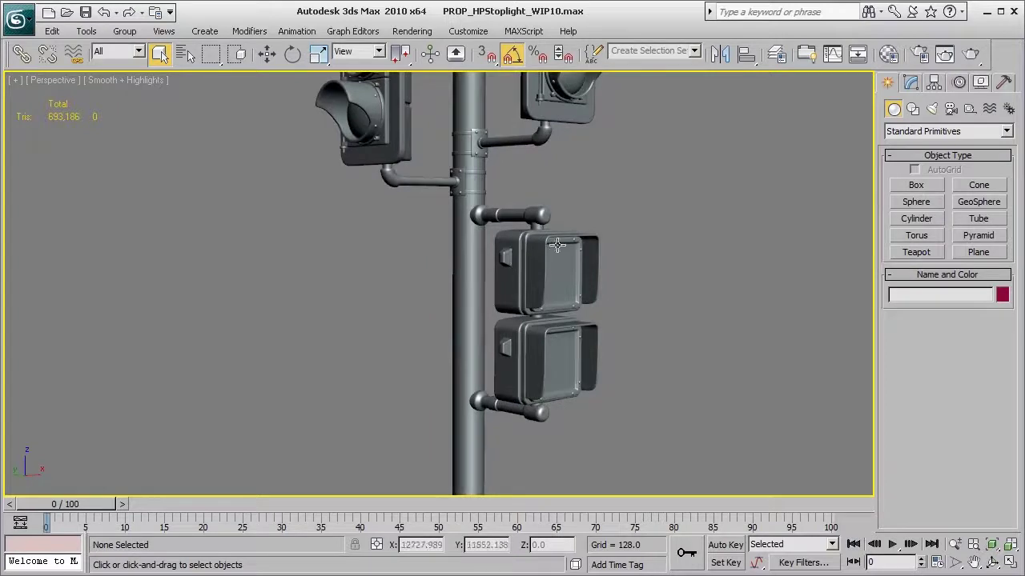
{"action": "middle_click_drag", "start_coordinate": [514, 173], "coordinate": [582, 297]}
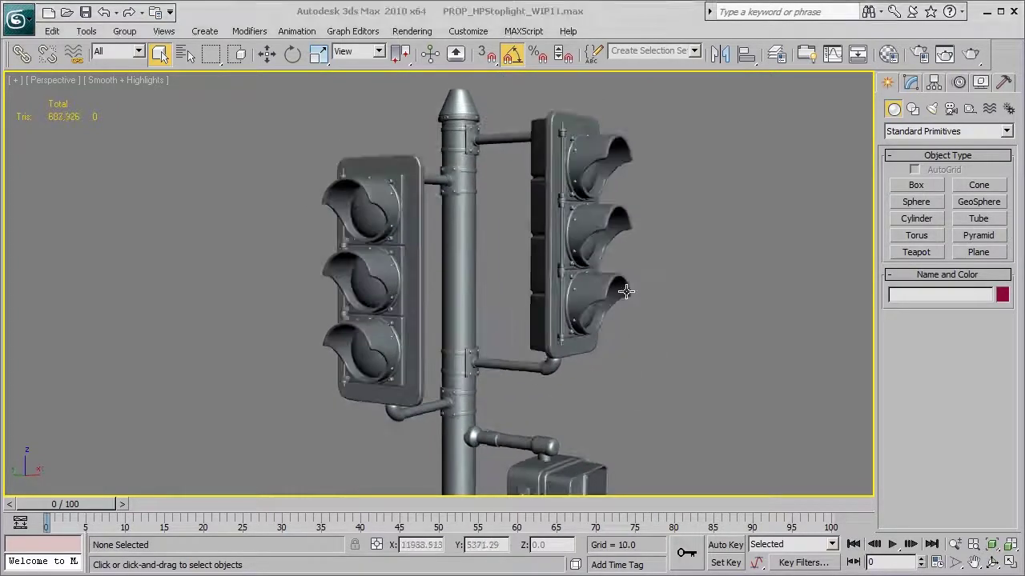
- Turn on the edged faces display for a close-up of the stoplight's upper lamp and visor
{"action": "middle_click_drag", "start_coordinate": [626, 293], "coordinate": [528, 317], "text": "alt"}
{"action": "scroll", "coordinate": [528, 320], "scroll_direction": "up", "scroll_amount": 2}
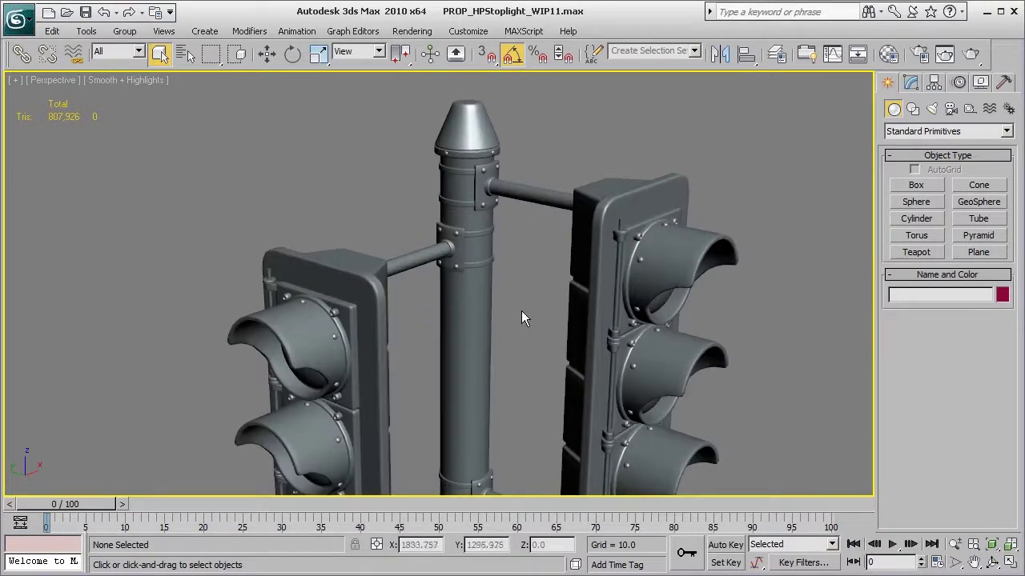
{"action": "scroll", "coordinate": [522, 310], "scroll_direction": "up", "scroll_amount": 2}
{"action": "middle_click_drag", "start_coordinate": [557, 305], "coordinate": [404, 376]}
{"action": "scroll", "coordinate": [624, 403], "scroll_direction": "up", "scroll_amount": 2}
{"action": "middle_click_drag", "start_coordinate": [628, 404], "coordinate": [475, 362]}
{"action": "key", "text": "F4"}
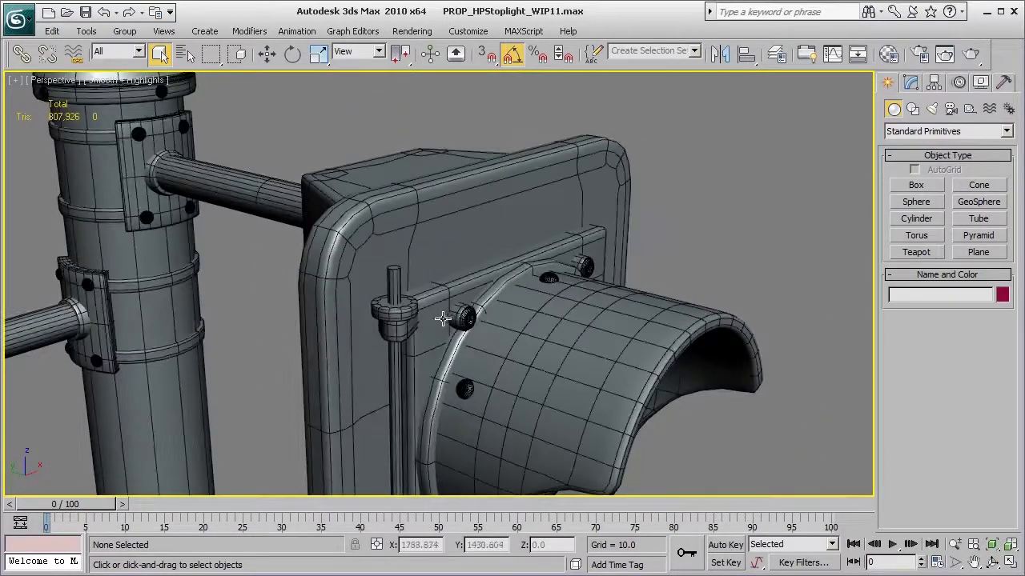
- Select the square plate behind the top lamp and examine its mesh and the visor from both sides
{"action": "left_click", "coordinate": [453, 308]}
{"action": "key", "text": "z"}
{"action": "middle_click_drag", "start_coordinate": [581, 366], "coordinate": [387, 362], "text": "alt"}
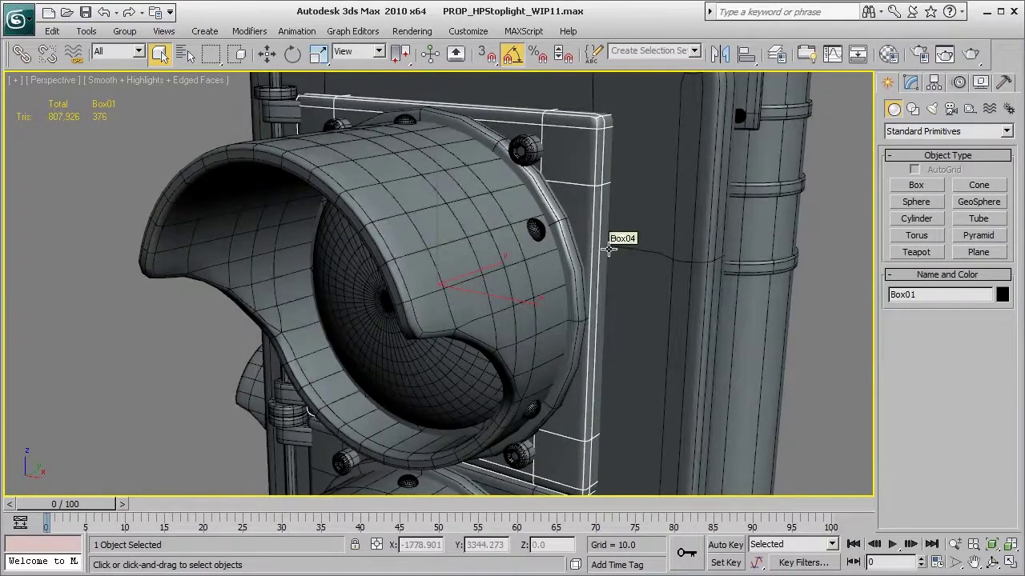
{"action": "middle_click_drag", "start_coordinate": [335, 324], "coordinate": [413, 203], "text": "alt"}
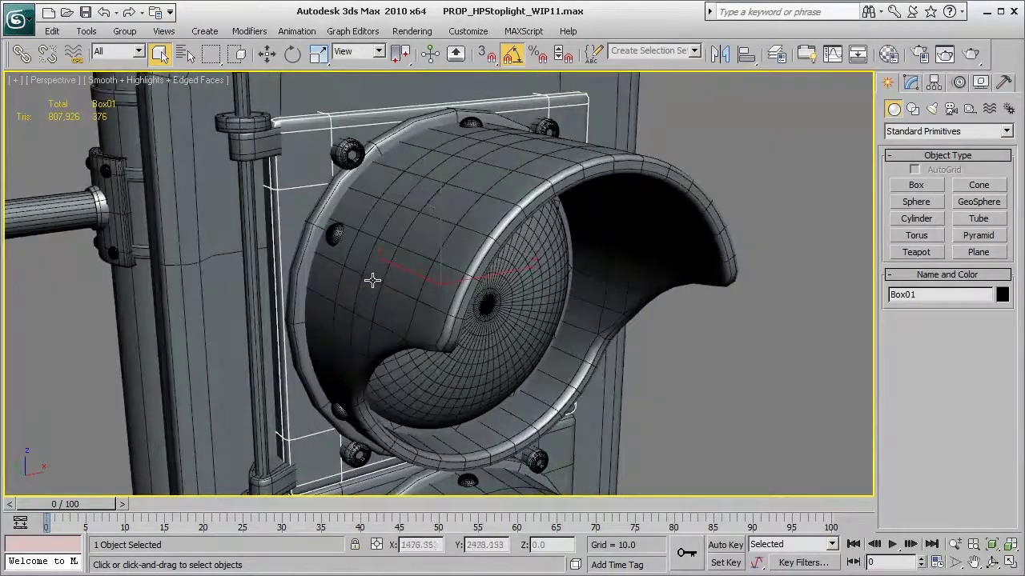
{"action": "scroll", "coordinate": [372, 279], "scroll_direction": "down", "scroll_amount": 4}
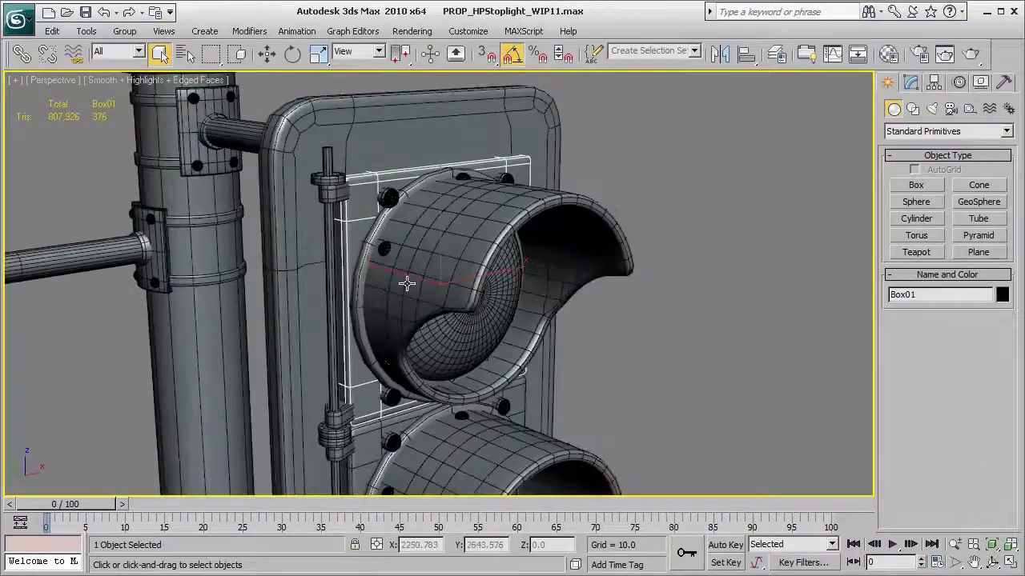
{"action": "scroll", "coordinate": [457, 277], "scroll_direction": "up", "scroll_amount": 3}
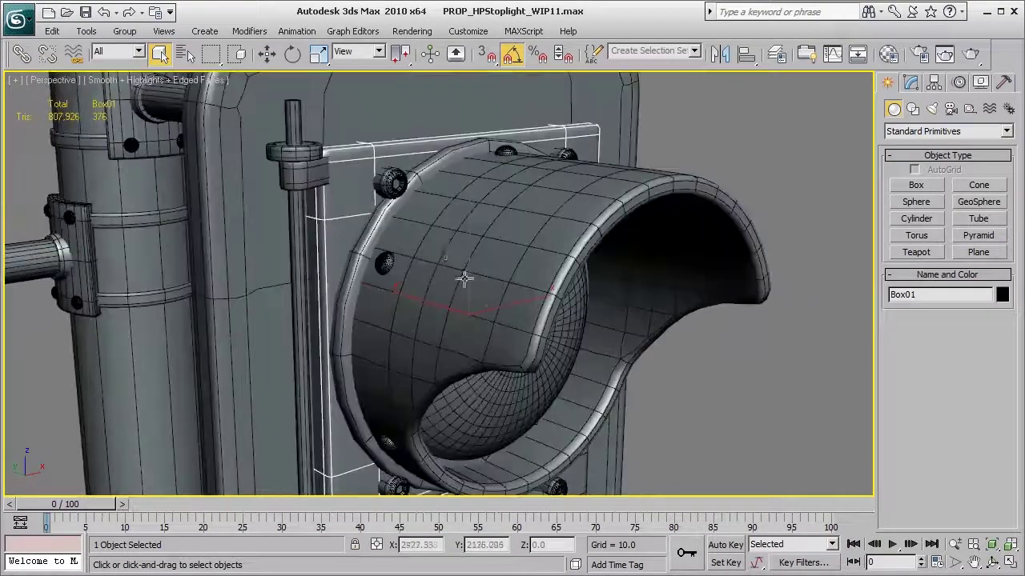
- Select the round bolt at the plate's upper corner and examine its mesh density around the visor
{"action": "middle_click_drag", "start_coordinate": [464, 278], "coordinate": [505, 328]}
{"action": "scroll", "coordinate": [505, 327], "scroll_direction": "up", "scroll_amount": 3}
{"action": "left_click", "coordinate": [470, 262]}
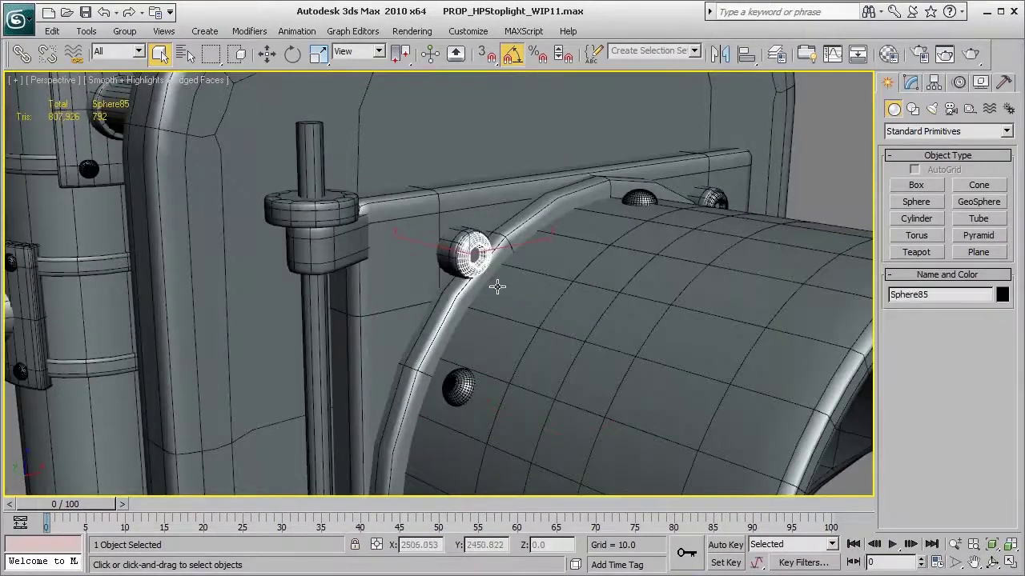
{"action": "scroll", "coordinate": [502, 284], "scroll_direction": "down", "scroll_amount": 3}
{"action": "middle_click_drag", "start_coordinate": [662, 311], "coordinate": [327, 224], "text": "alt"}
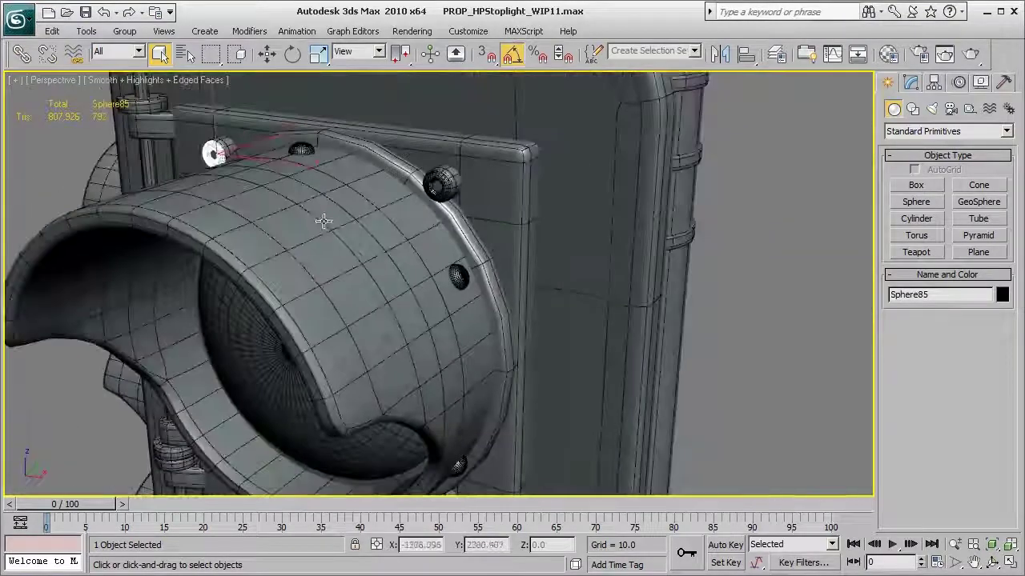
{"action": "scroll", "coordinate": [412, 253], "scroll_direction": "down", "scroll_amount": 3}
{"action": "middle_click_drag", "start_coordinate": [270, 264], "coordinate": [524, 320], "text": "alt"}
{"action": "scroll", "coordinate": [524, 319], "scroll_direction": "up", "scroll_amount": 4}
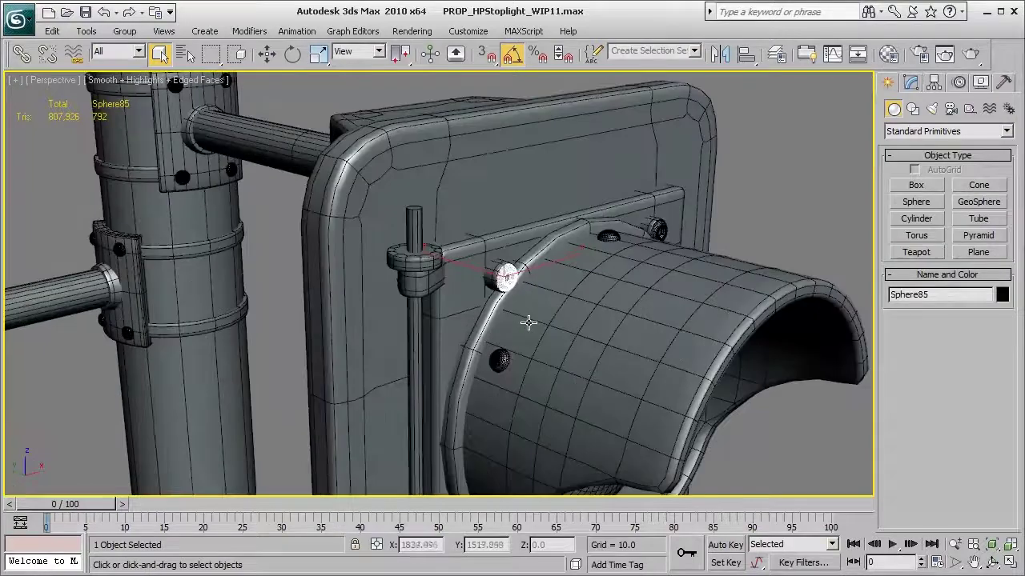
- Deselect and reselect the corner bolt to compare its mesh with the surrounding plate and housing
{"action": "middle_click_drag", "start_coordinate": [625, 317], "coordinate": [558, 349]}
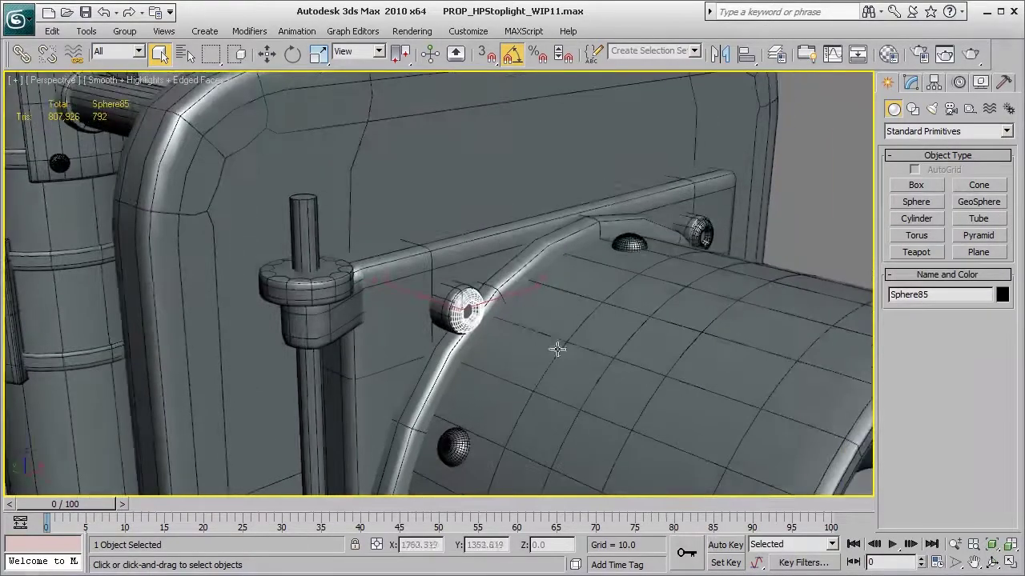
{"action": "left_click", "coordinate": [798, 196]}
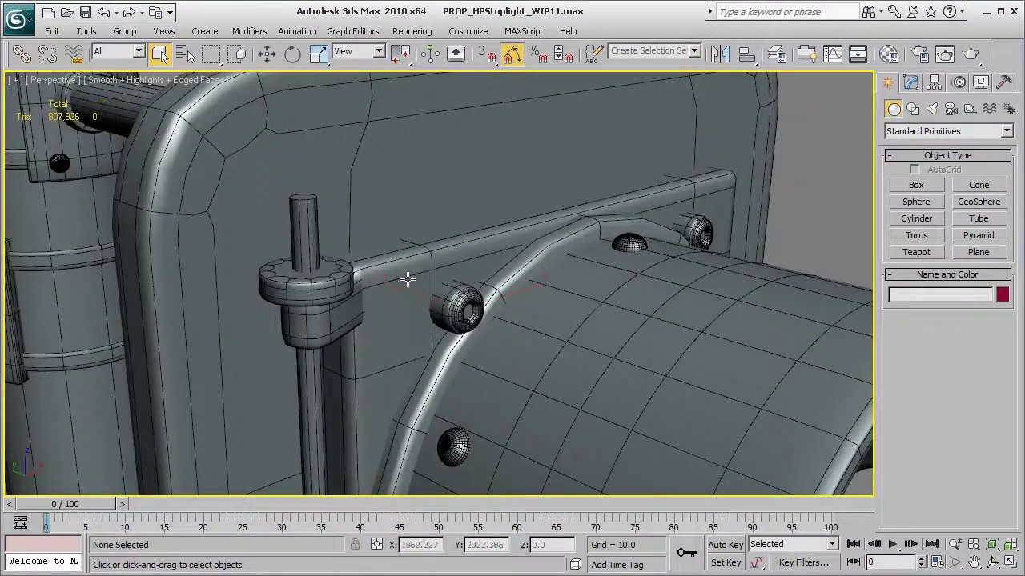
{"action": "left_click", "coordinate": [453, 312]}
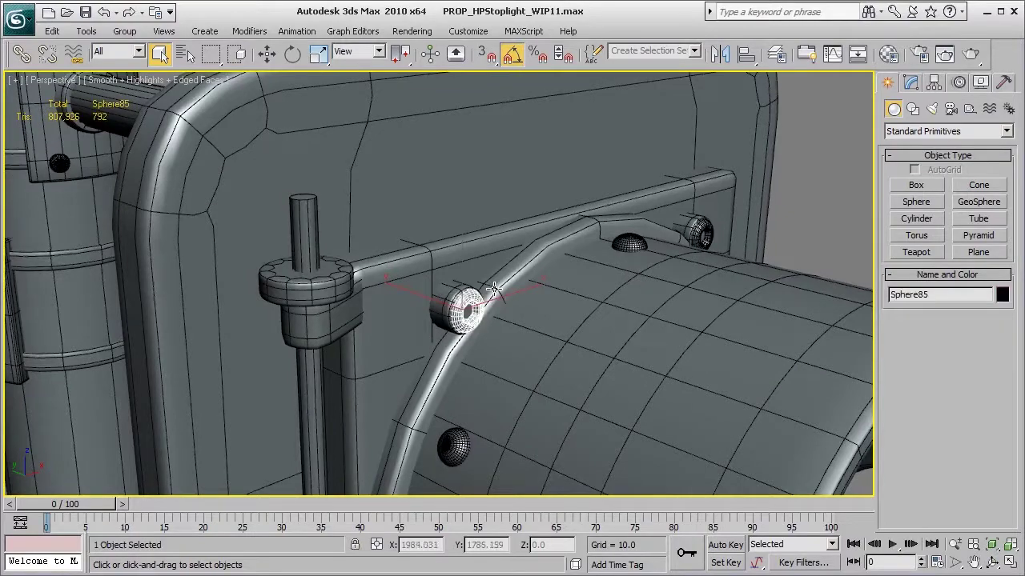
{"action": "scroll", "coordinate": [494, 289], "scroll_direction": "down", "scroll_amount": 5}
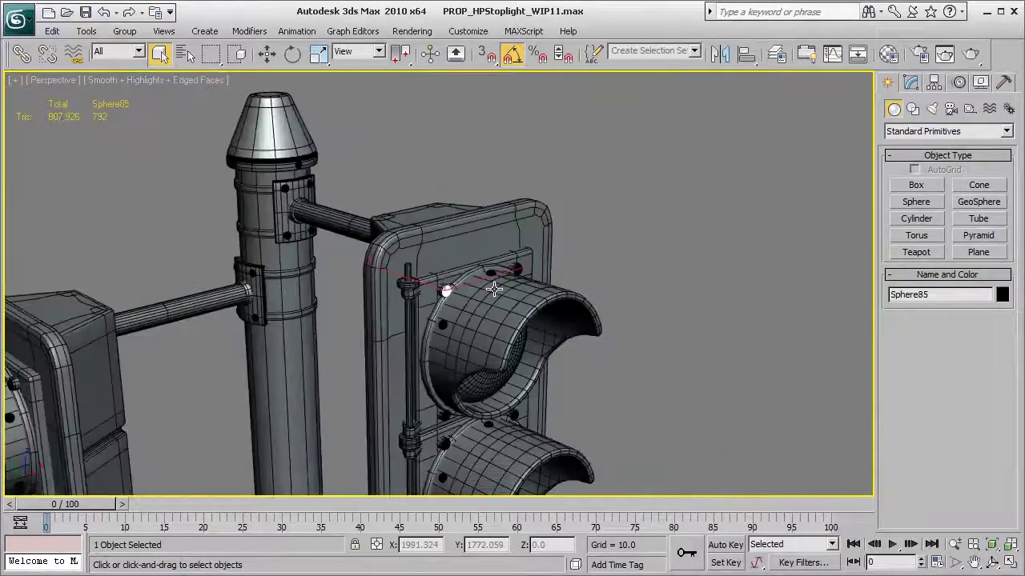
{"action": "middle_click_drag", "start_coordinate": [451, 355], "coordinate": [472, 298], "text": "alt"}
{"action": "scroll", "coordinate": [476, 300], "scroll_direction": "up", "scroll_amount": 3}
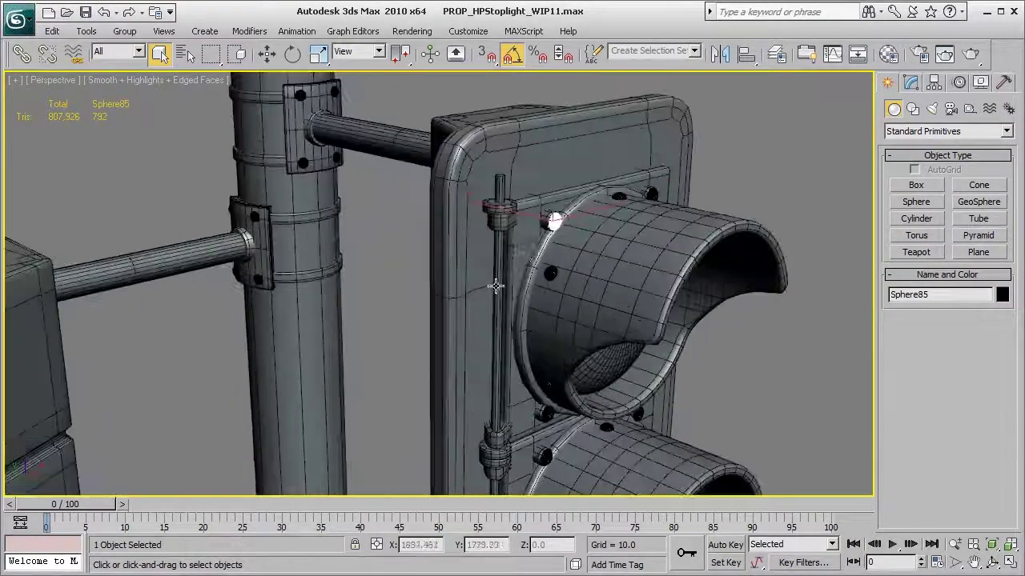
- Check the visor's flange ring by selecting it, and select the small rivet on top of the visor
{"action": "left_click", "coordinate": [538, 225]}
{"action": "middle_click_drag", "start_coordinate": [610, 342], "coordinate": [612, 254], "text": "alt"}
{"action": "left_click", "coordinate": [759, 178]}
{"action": "left_click", "coordinate": [605, 196]}
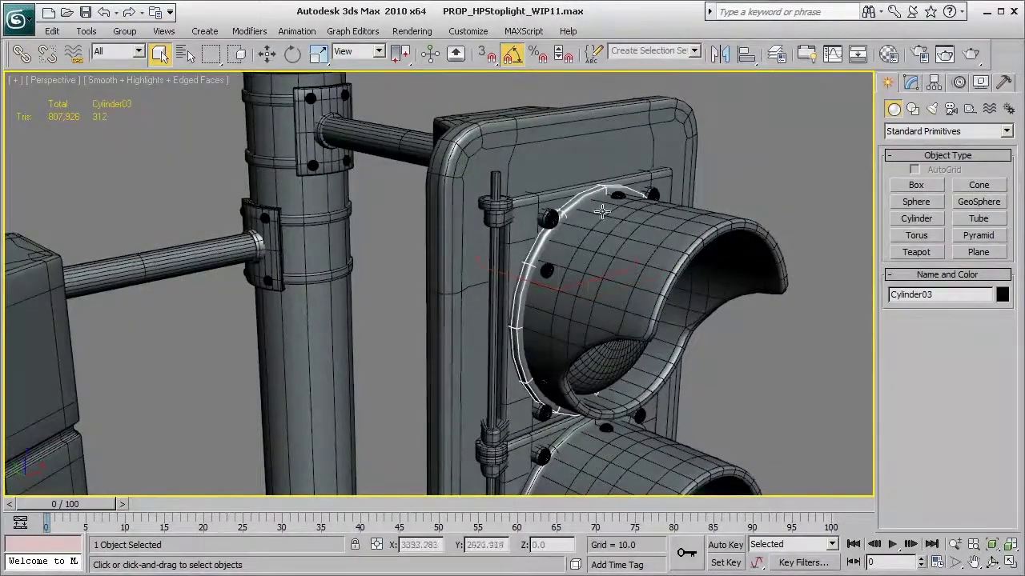
{"action": "middle_click_drag", "start_coordinate": [605, 196], "coordinate": [803, 247], "text": "alt"}
{"action": "left_click", "coordinate": [802, 242]}
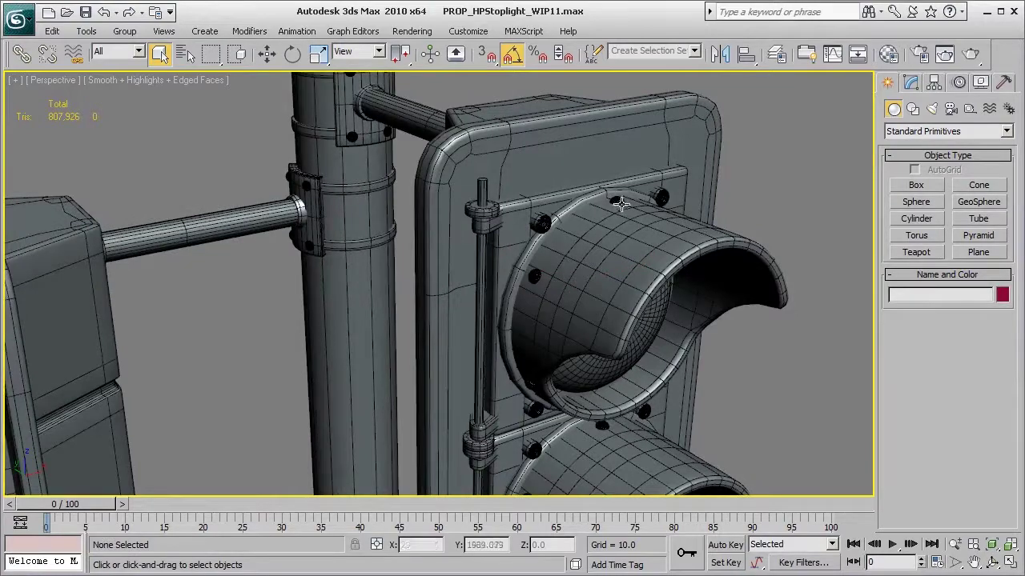
{"action": "left_click", "coordinate": [617, 201]}
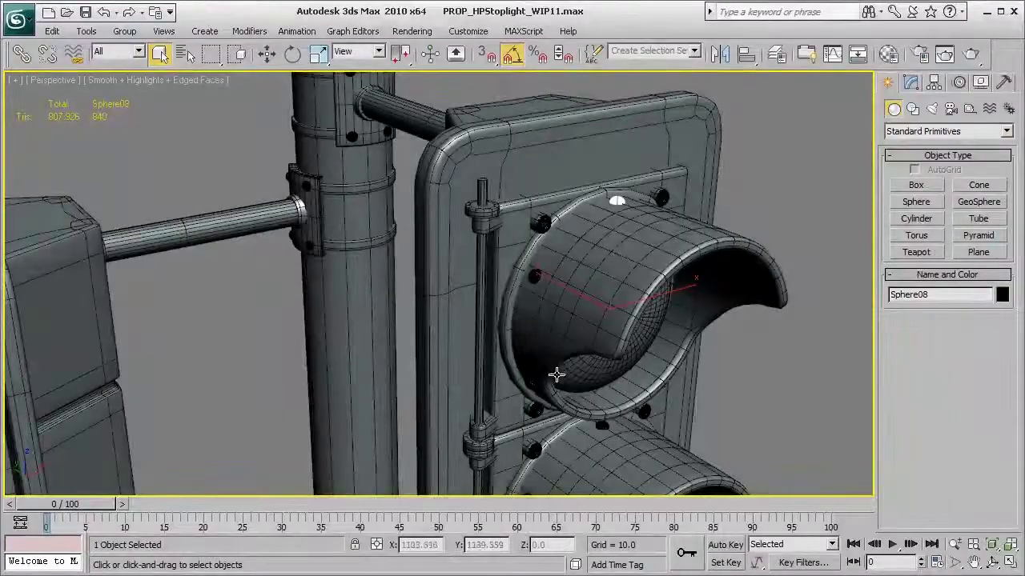
- Examine the edged mesh of the traffic light housings from behind and the front, down to the pedestrian signal arm
{"action": "middle_click_drag", "start_coordinate": [530, 373], "coordinate": [441, 257], "text": "alt"}
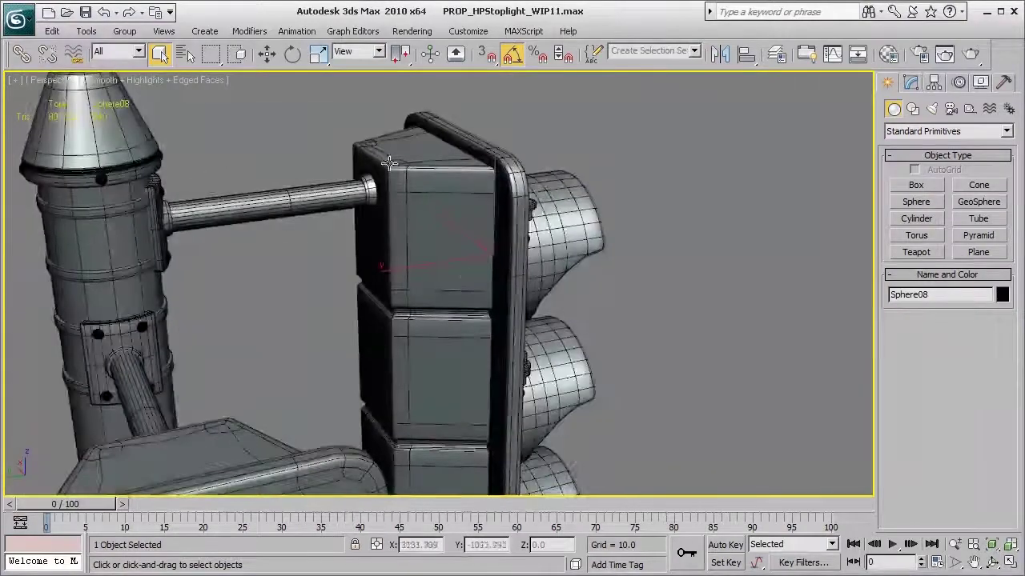
{"action": "scroll", "coordinate": [462, 284], "scroll_direction": "down", "scroll_amount": 4}
{"action": "middle_click_drag", "start_coordinate": [512, 304], "coordinate": [446, 309], "text": "alt"}
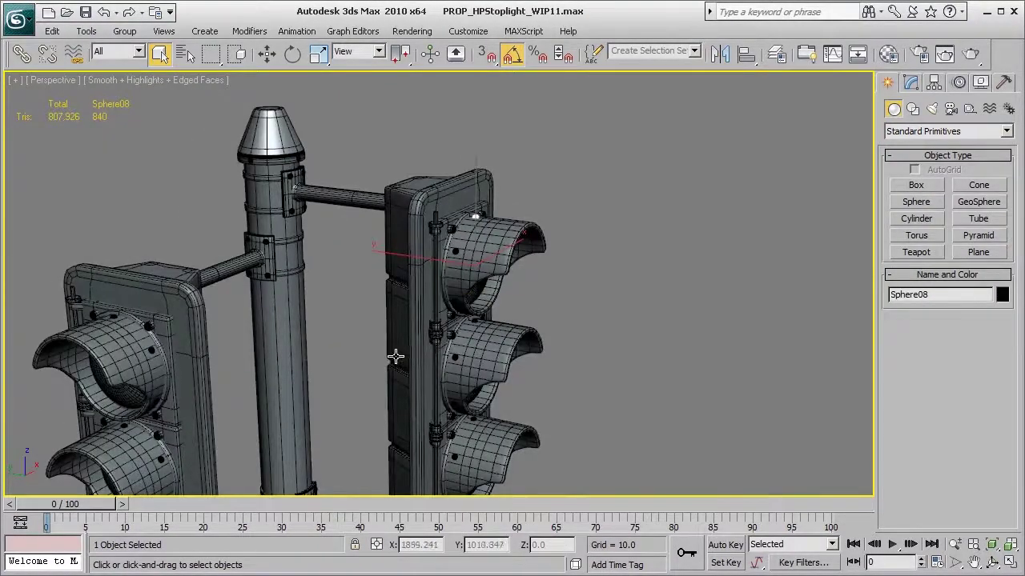
{"action": "middle_click_drag", "start_coordinate": [396, 356], "coordinate": [491, 341], "text": "alt"}
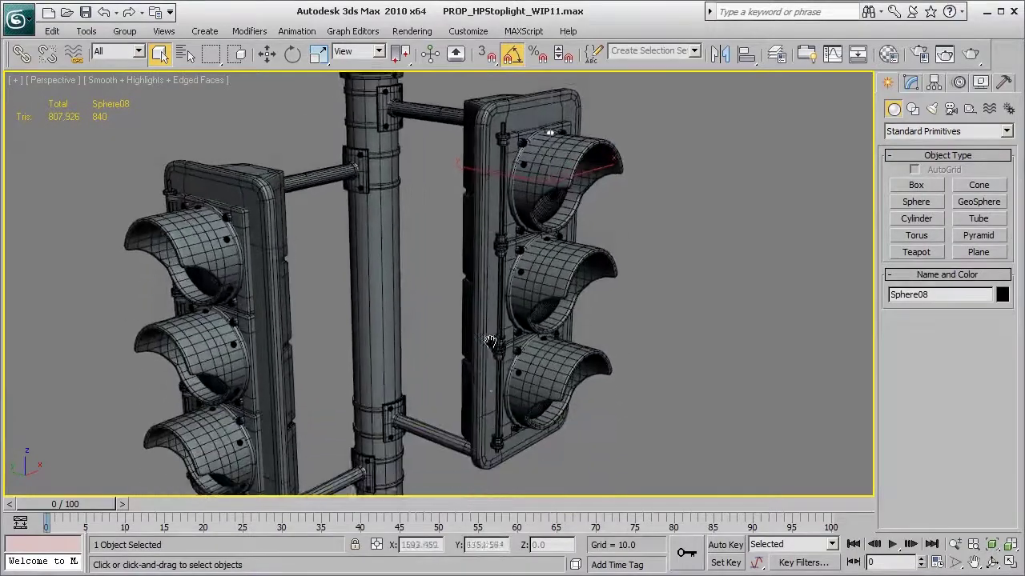
{"action": "scroll", "coordinate": [484, 415], "scroll_direction": "down", "scroll_amount": 3}
{"action": "middle_click_drag", "start_coordinate": [484, 415], "coordinate": [483, 304]}
{"action": "scroll", "coordinate": [478, 384], "scroll_direction": "up", "scroll_amount": 5}
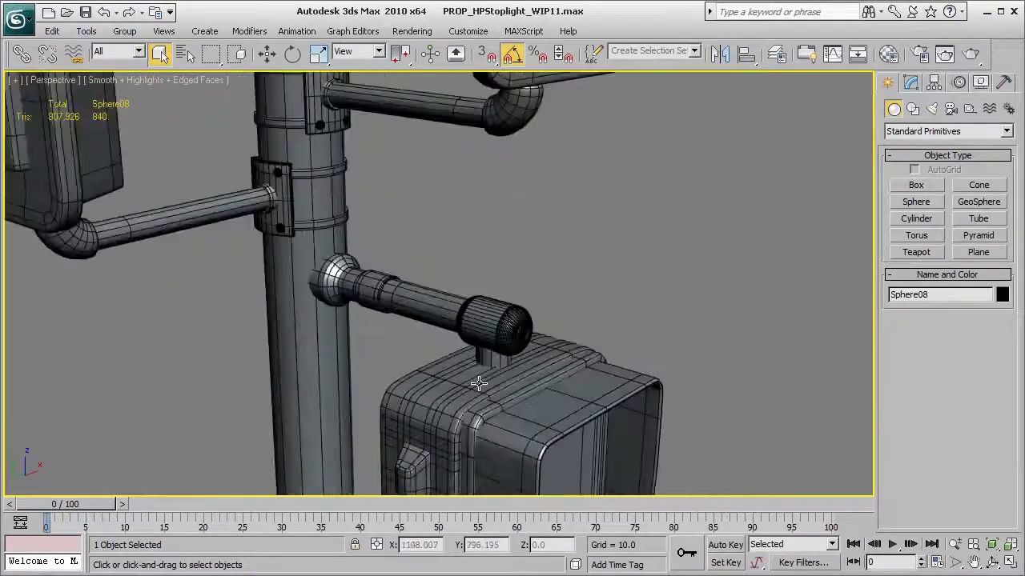
- Compare the upper pedestrian signal box with and without edged faces, and review the whole stoplight in wireframe shading
{"action": "middle_click_drag", "start_coordinate": [478, 384], "coordinate": [482, 213]}
{"action": "key", "text": "F4"}
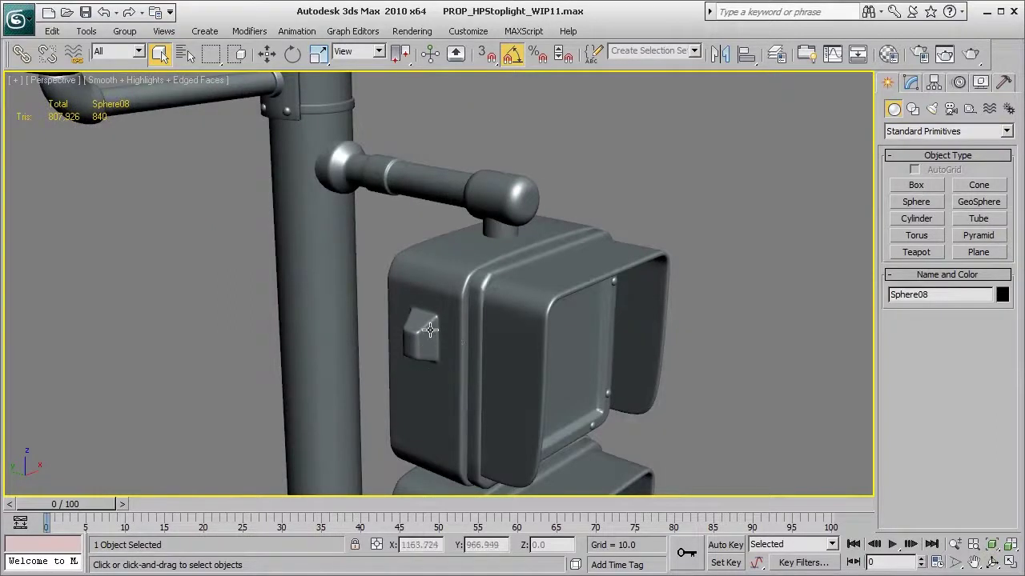
{"action": "key", "text": "F4"}
{"action": "scroll", "coordinate": [417, 327], "scroll_direction": "down", "scroll_amount": 2}
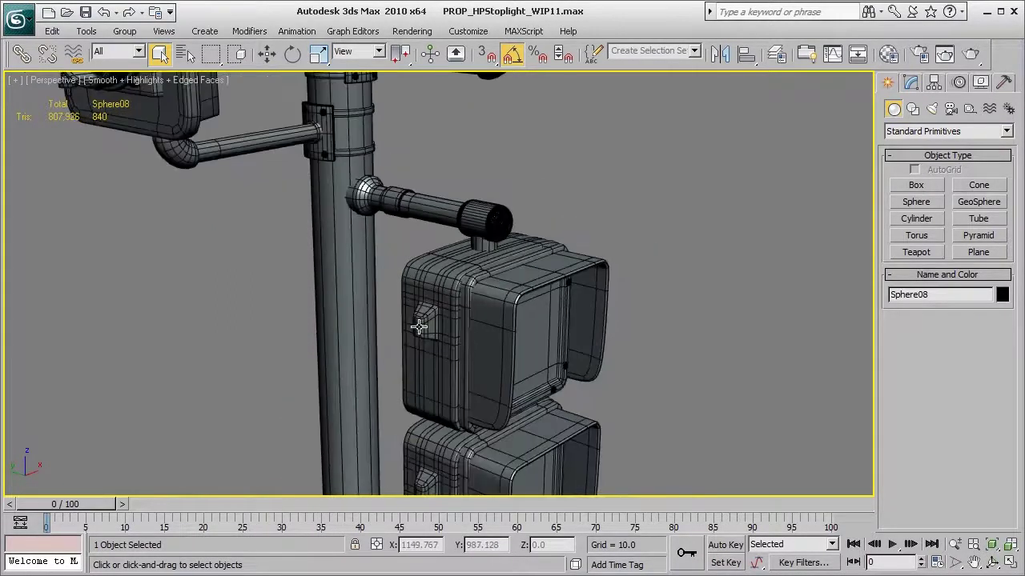
{"action": "scroll", "coordinate": [461, 343], "scroll_direction": "up", "scroll_amount": 2}
{"action": "scroll", "coordinate": [460, 343], "scroll_direction": "down", "scroll_amount": 2}
{"action": "scroll", "coordinate": [453, 343], "scroll_direction": "up", "scroll_amount": 2}
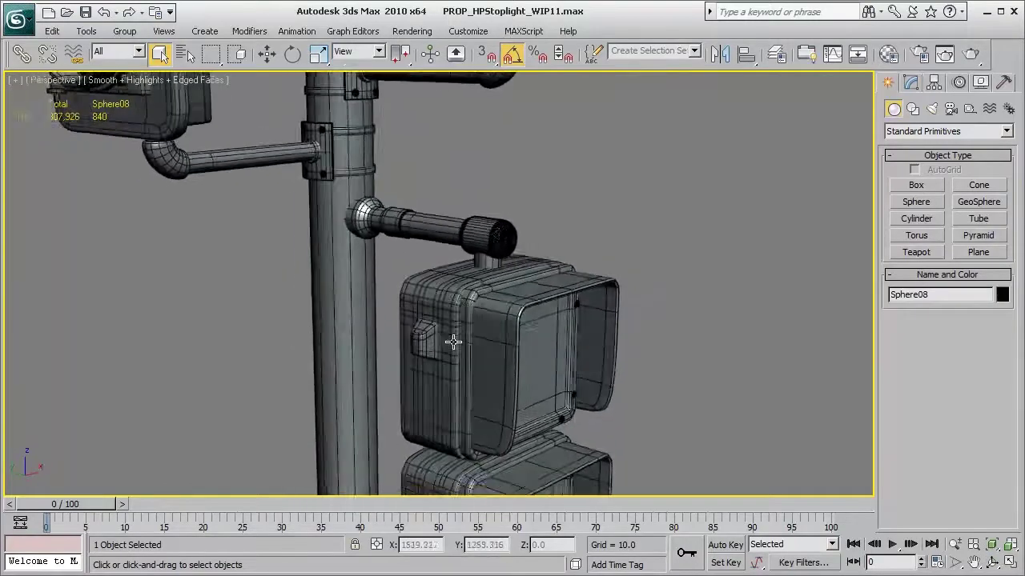
{"action": "scroll", "coordinate": [476, 271], "scroll_direction": "down", "scroll_amount": 2}
{"action": "middle_click_drag", "start_coordinate": [515, 206], "coordinate": [565, 273]}
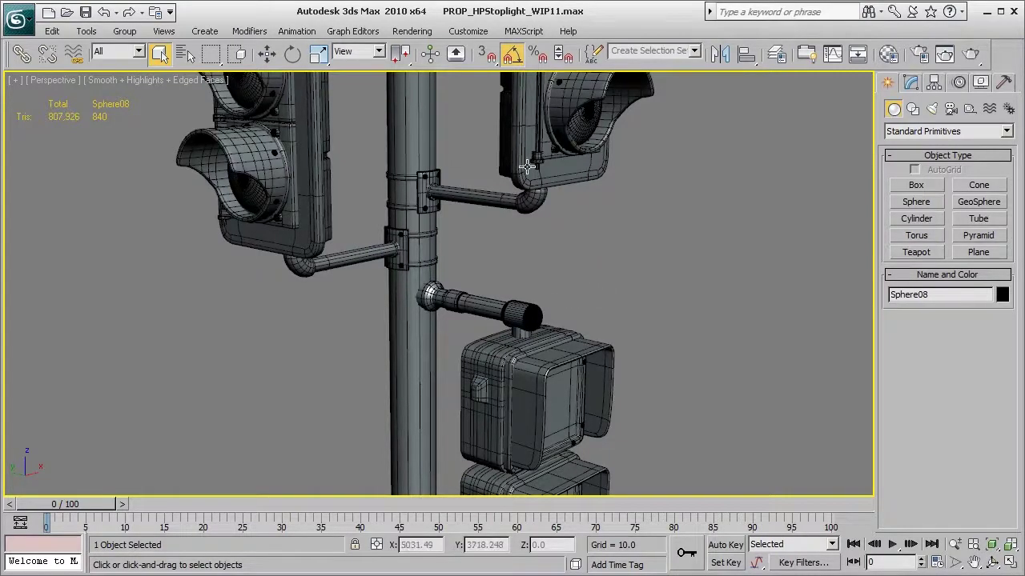
{"action": "scroll", "coordinate": [527, 165], "scroll_direction": "down", "scroll_amount": 4}
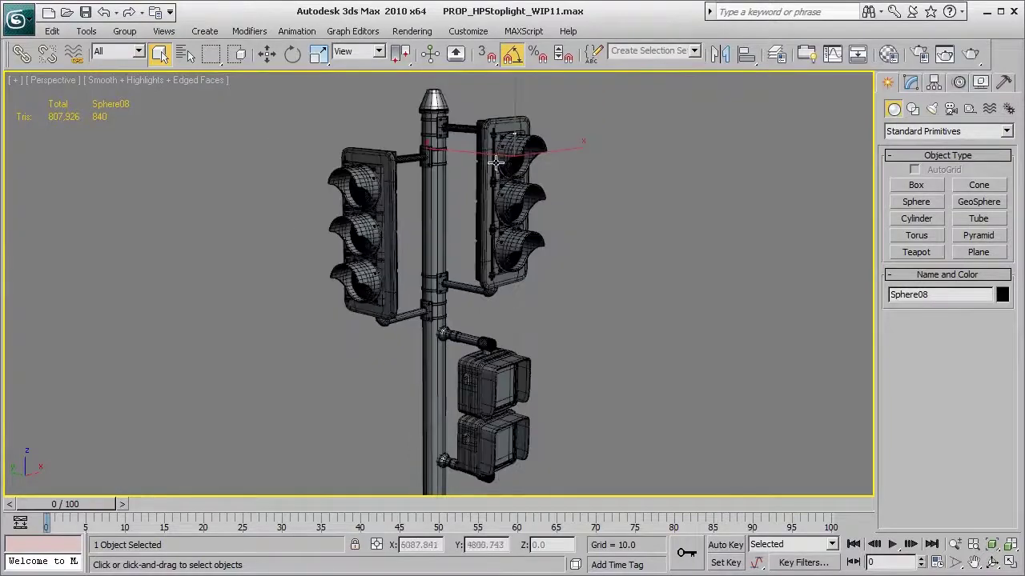
- Examine the dome mesh of the rivet on top of the visor up close, and clear the selection
{"action": "key", "text": "z"}
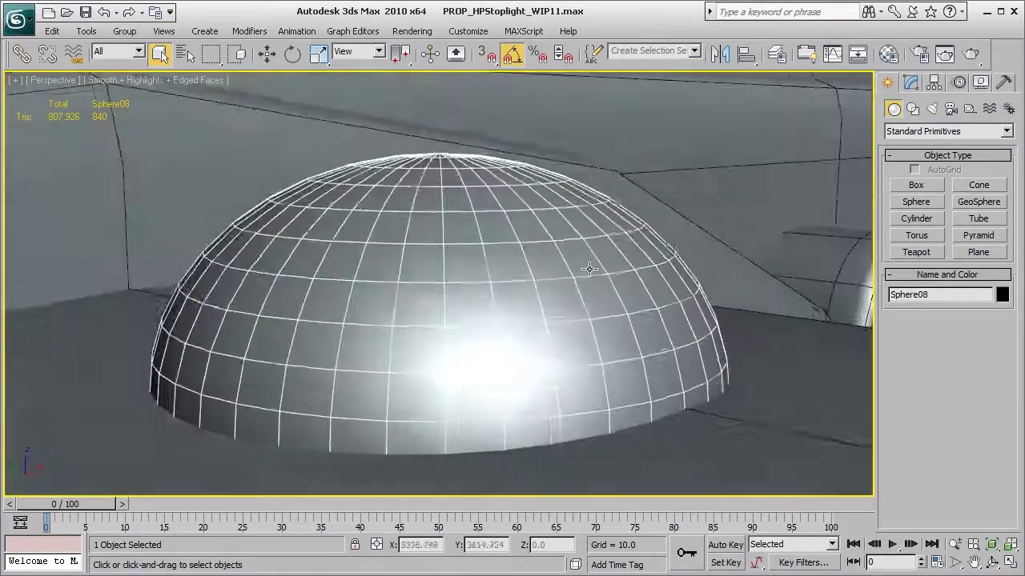
{"action": "scroll", "coordinate": [589, 268], "scroll_direction": "down", "scroll_amount": 10}
{"action": "middle_click_drag", "start_coordinate": [588, 268], "coordinate": [596, 307], "text": "alt"}
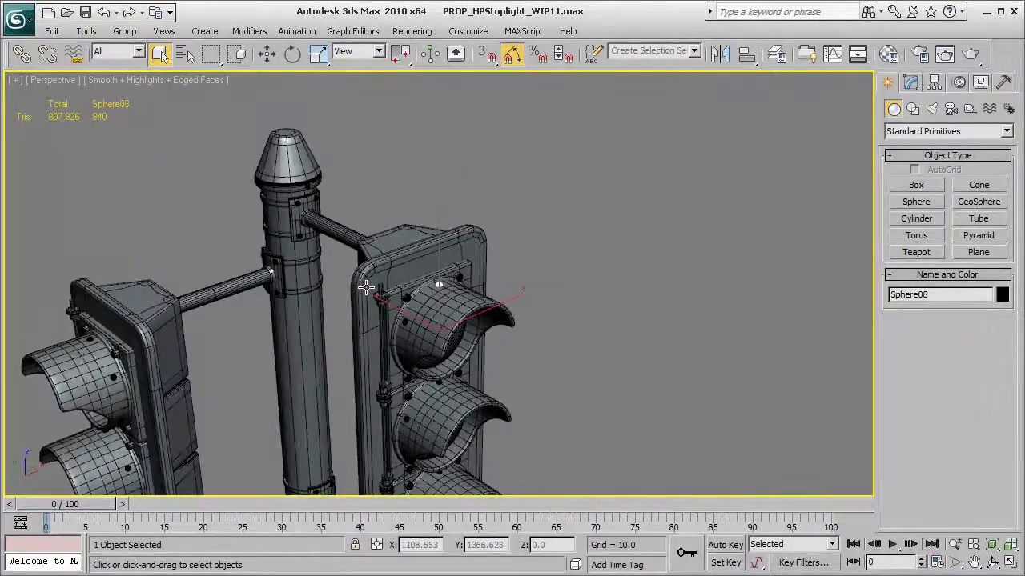
{"action": "key", "text": "shift+z"}
{"action": "key", "text": "shift+z"}
{"action": "left_click", "coordinate": [707, 279]}
{"action": "key", "text": "shift+z"}
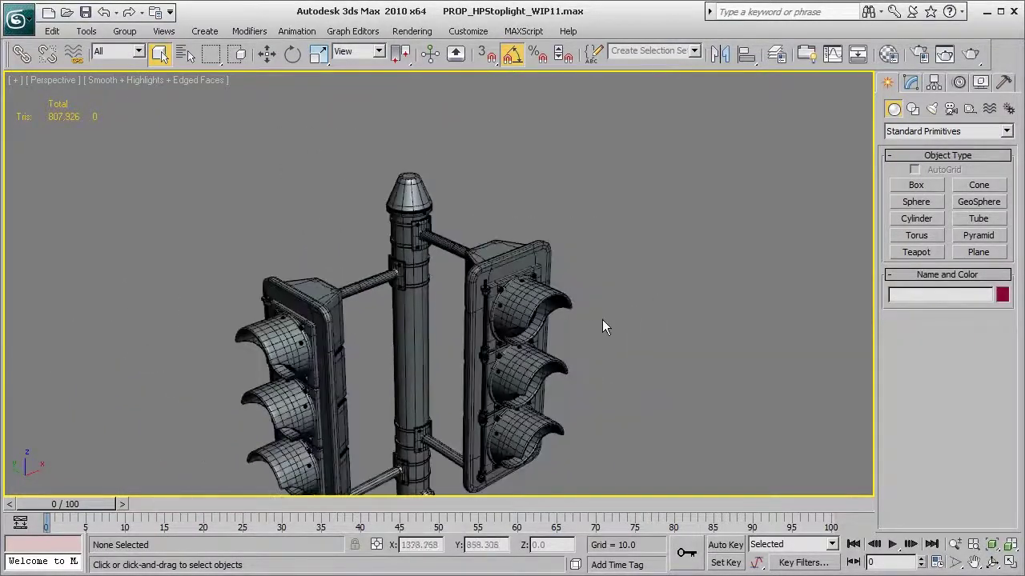
- View the entire high-poly stoplight and toggle its edged faces
{"action": "key", "text": "z"}
{"action": "mouse_move", "coordinate": [495, 315]}
{"action": "middle_mouse_down", "text": "alt"}
{"action": "mouse_move", "coordinate": [506, 288]}
{"action": "mouse_move", "coordinate": [511, 308]}
{"action": "middle_mouse_up", "text": "alt"}
{"action": "key", "text": "F4"}
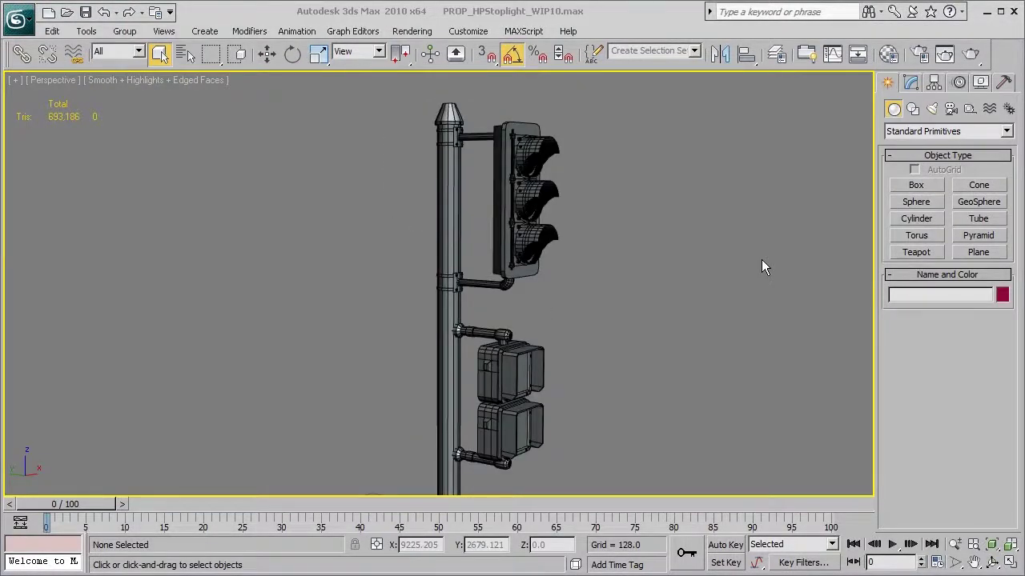
- Examine the edged mesh of the single traffic light head in PROP_HPStoplight_WIP10 from several angles
{"action": "left_click", "coordinate": [956, 544]}
{"action": "left_click_drag", "start_coordinate": [684, 287], "coordinate": [702, 252]}
{"action": "key", "text": "Escape"}
{"action": "middle_click_drag", "start_coordinate": [577, 207], "coordinate": [546, 334]}
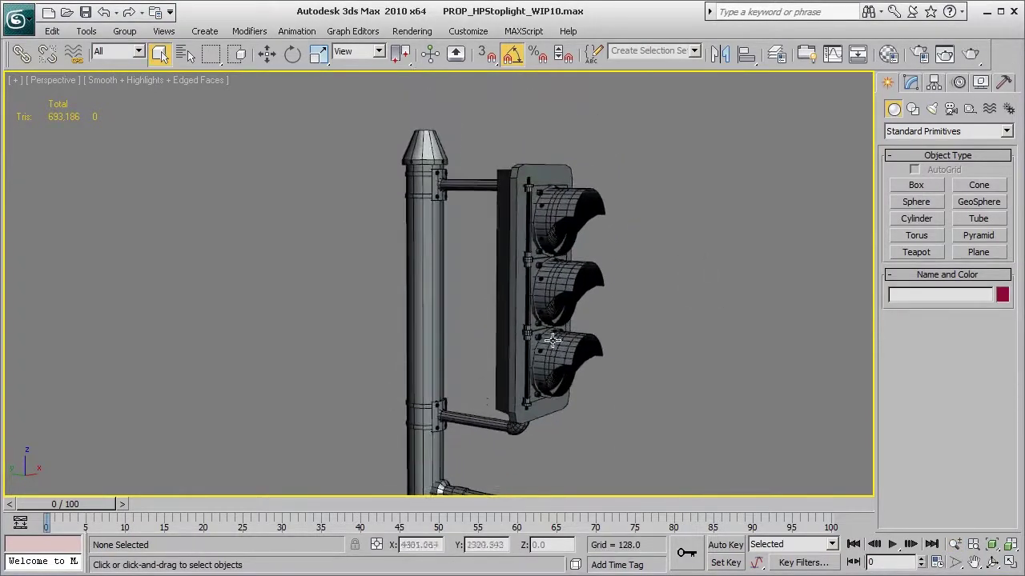
{"action": "middle_click_drag", "start_coordinate": [471, 392], "coordinate": [521, 387], "text": "alt"}
{"action": "middle_click_drag", "start_coordinate": [646, 404], "coordinate": [606, 389], "text": "alt"}
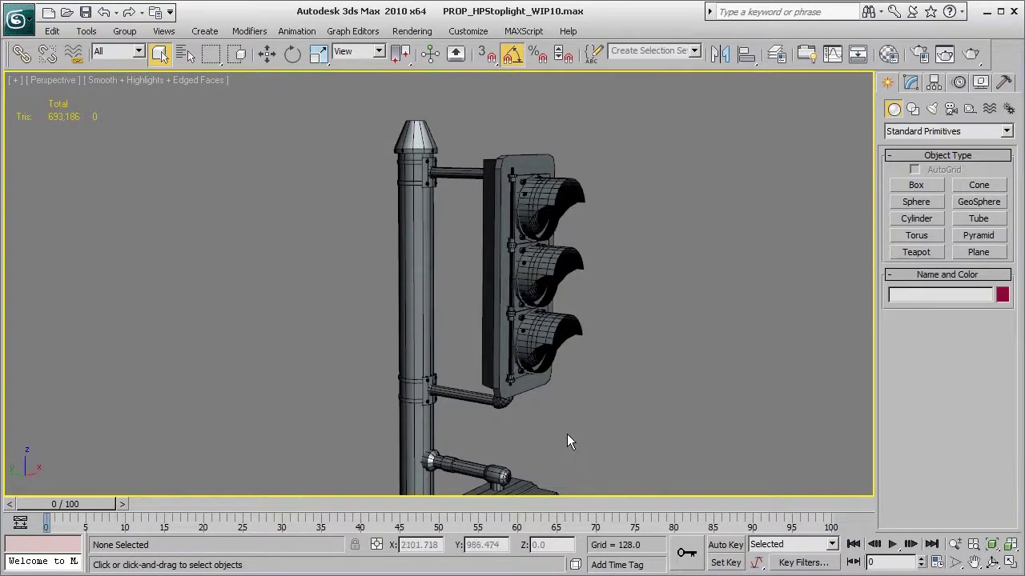
- Examine the stoplight from the traffic light housing through the pedestrian signal boxes down to the bolted pole base
{"action": "middle_click_drag", "start_coordinate": [565, 418], "coordinate": [574, 384]}
{"action": "scroll", "coordinate": [563, 355], "scroll_direction": "up", "scroll_amount": 3}
{"action": "middle_click_drag", "start_coordinate": [628, 331], "coordinate": [506, 302], "text": "alt"}
{"action": "scroll", "coordinate": [506, 302], "scroll_direction": "up", "scroll_amount": 3}
{"action": "middle_click_drag", "start_coordinate": [593, 263], "coordinate": [581, 393], "text": "alt"}
{"action": "scroll", "coordinate": [552, 333], "scroll_direction": "down", "scroll_amount": 3}
{"action": "middle_click_drag", "start_coordinate": [551, 334], "coordinate": [529, 234]}
{"action": "scroll", "coordinate": [533, 335], "scroll_direction": "down", "scroll_amount": 2}
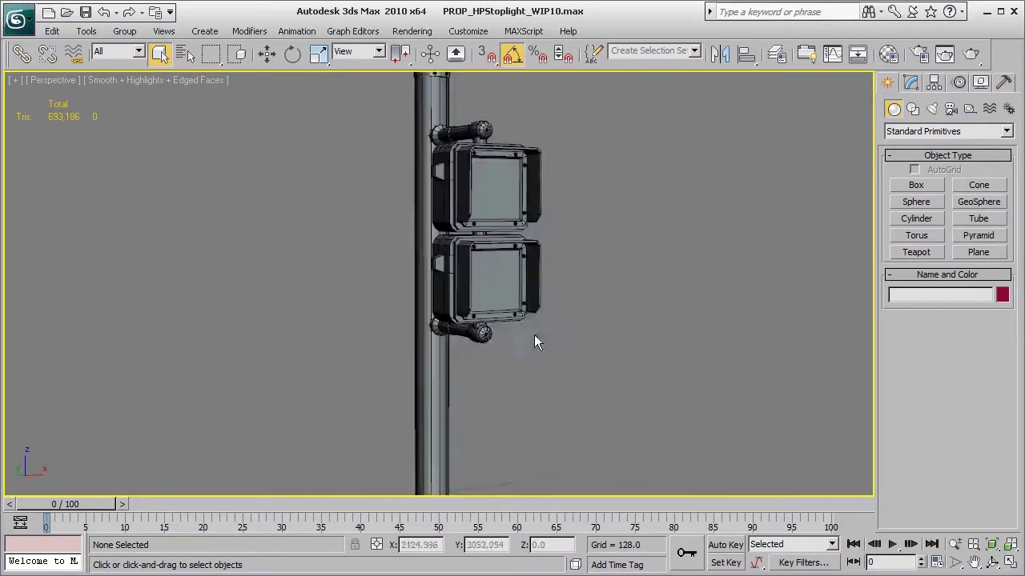
{"action": "scroll", "coordinate": [519, 381], "scroll_direction": "down", "scroll_amount": 2}
{"action": "middle_click_drag", "start_coordinate": [519, 381], "coordinate": [522, 205]}
{"action": "scroll", "coordinate": [512, 271], "scroll_direction": "up", "scroll_amount": 2}
{"action": "middle_click_drag", "start_coordinate": [512, 277], "coordinate": [537, 284], "text": "alt"}
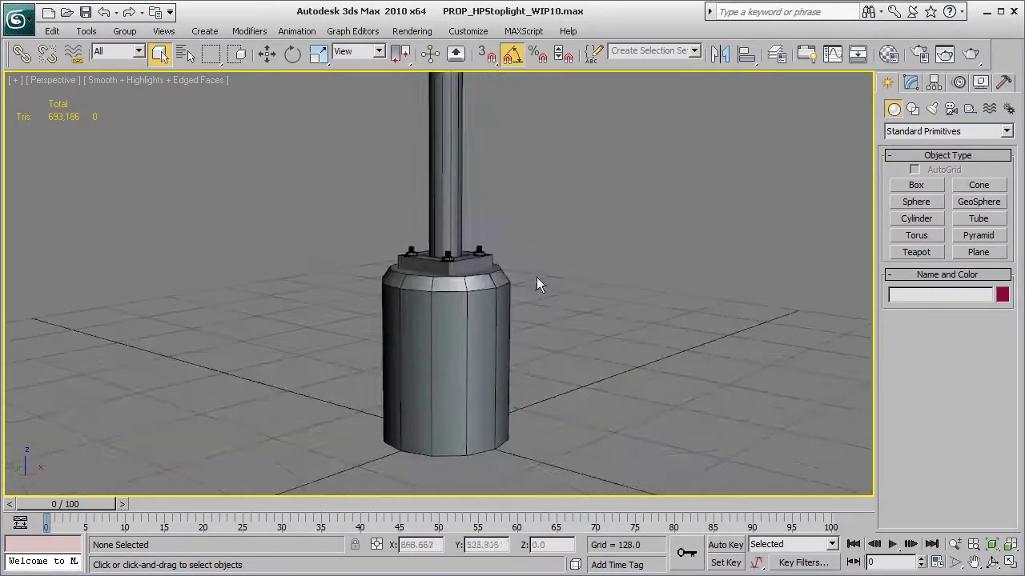
{"action": "middle_click_drag", "start_coordinate": [548, 188], "coordinate": [571, 363]}
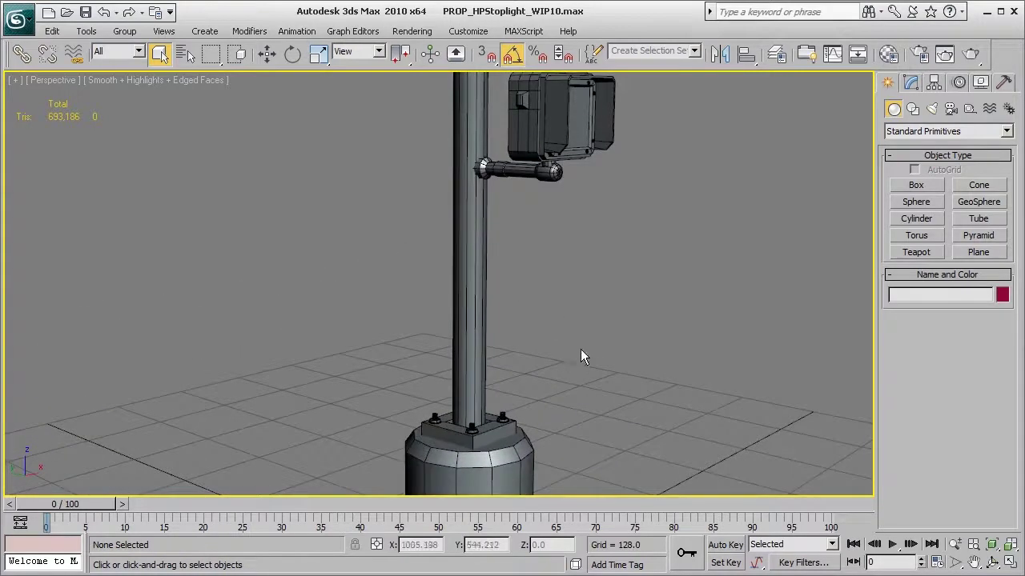
- Select the uppermost visor of the traffic light to check its mesh, and deselect it
{"action": "scroll", "coordinate": [582, 335], "scroll_direction": "down", "scroll_amount": 4}
{"action": "middle_click_drag", "start_coordinate": [588, 268], "coordinate": [594, 391]}
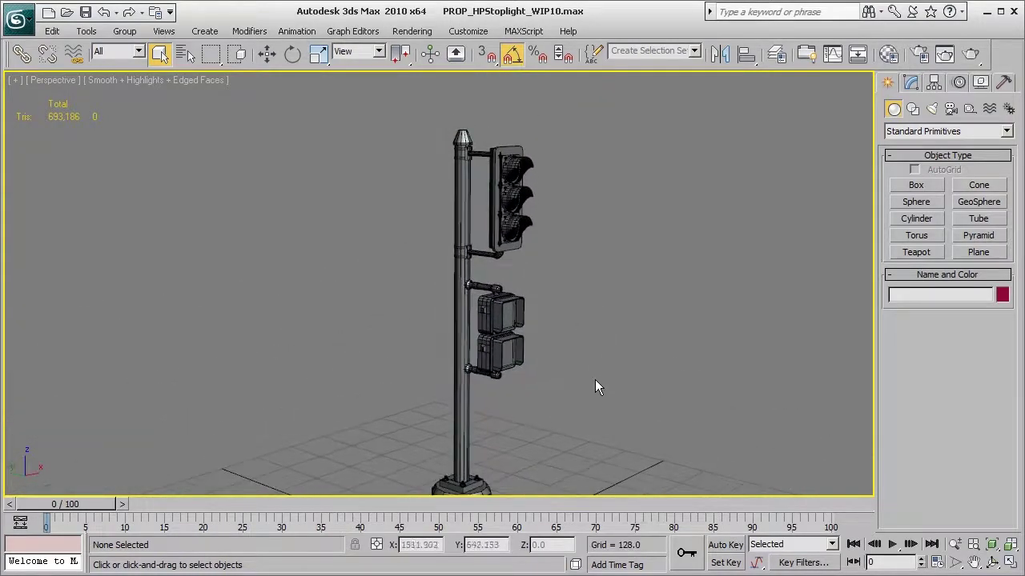
{"action": "scroll", "coordinate": [596, 379], "scroll_direction": "up", "scroll_amount": 3}
{"action": "middle_click_drag", "start_coordinate": [636, 307], "coordinate": [642, 328]}
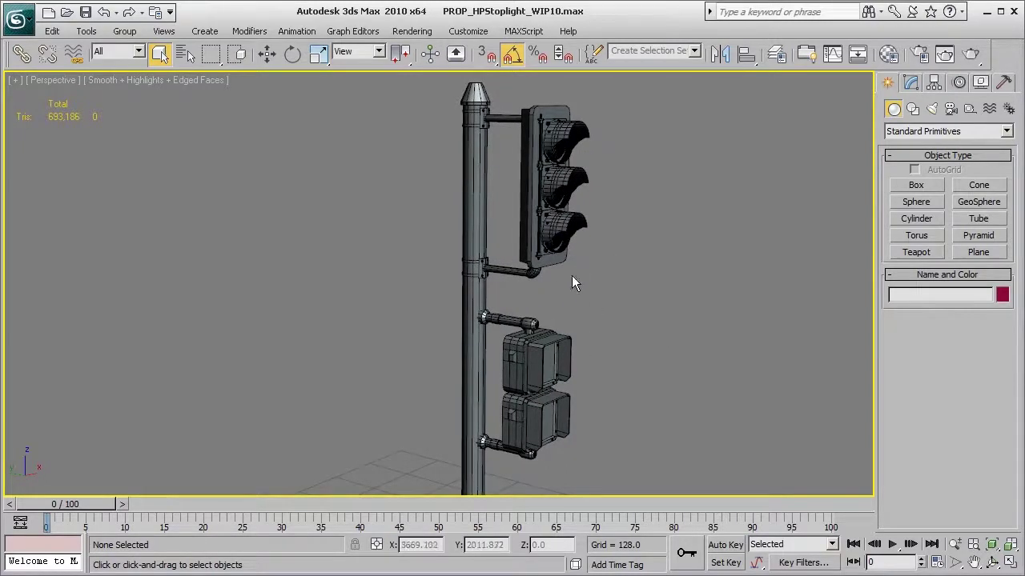
{"action": "left_click", "coordinate": [552, 137]}
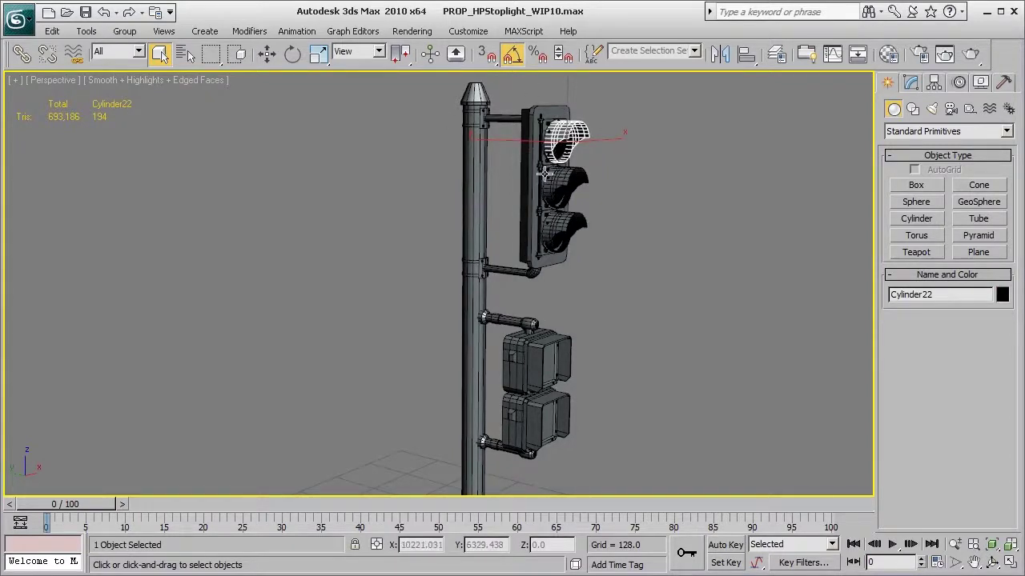
{"action": "left_click", "coordinate": [625, 230]}
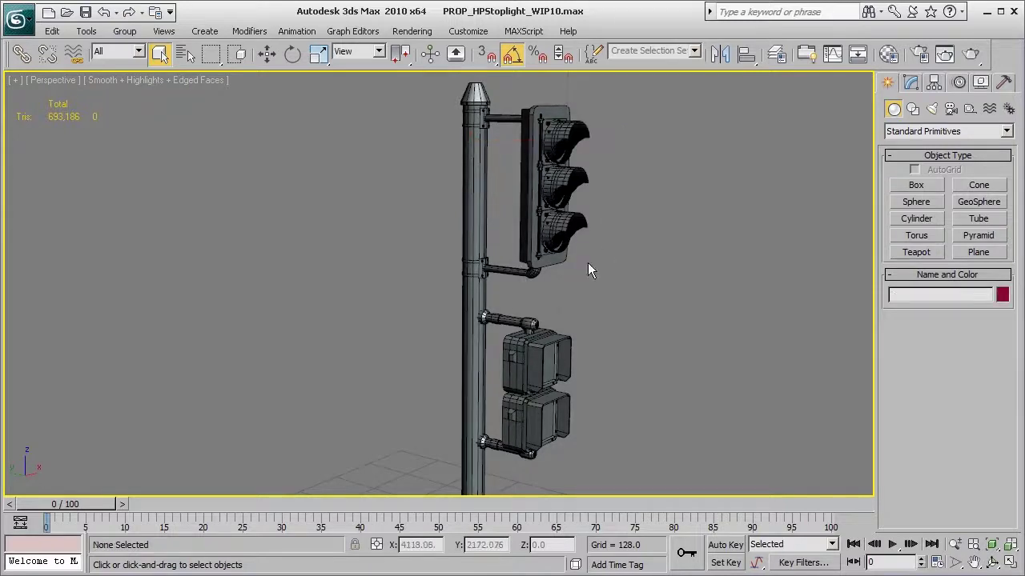
- Examine the traffic light head's side and visors, with a close look at the pole cap, bracket bolts and housing corner
{"action": "scroll", "coordinate": [600, 288], "scroll_direction": "up", "scroll_amount": 5}
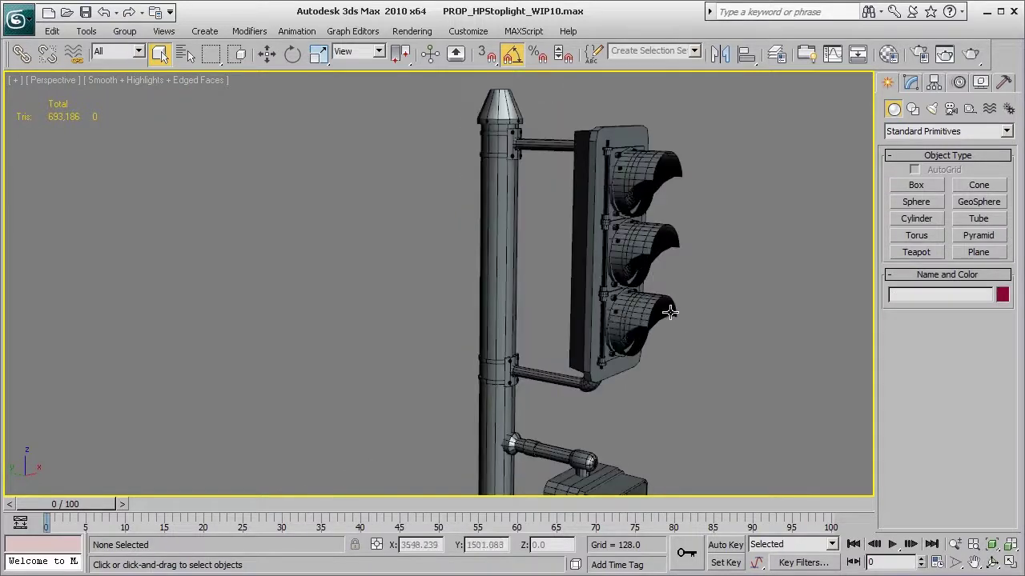
{"action": "middle_click_drag", "start_coordinate": [669, 312], "coordinate": [606, 299]}
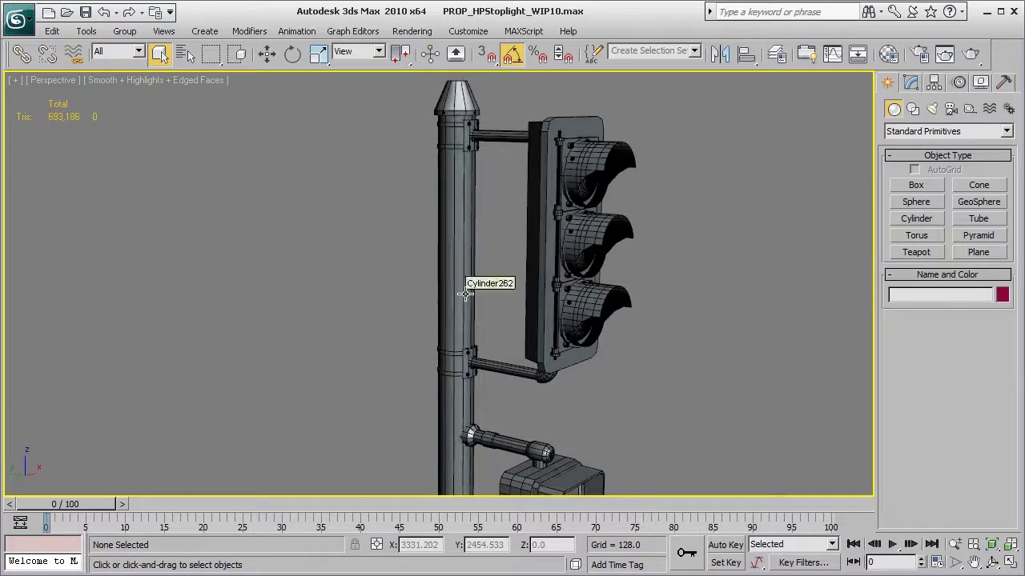
{"action": "middle_click_drag", "start_coordinate": [531, 246], "coordinate": [521, 274]}
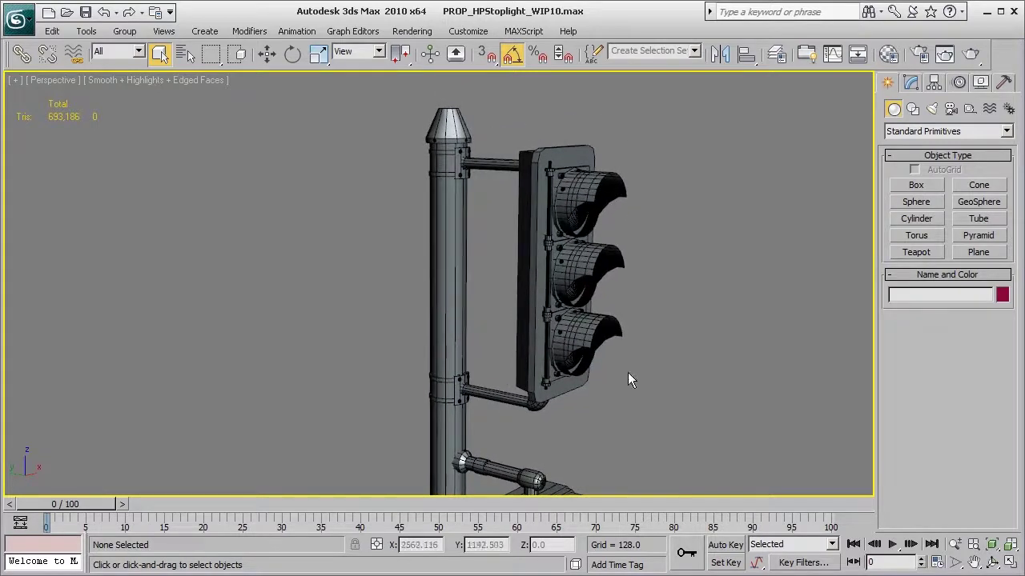
{"action": "middle_click_drag", "start_coordinate": [649, 368], "coordinate": [664, 363], "text": "alt"}
{"action": "middle_click_drag", "start_coordinate": [644, 291], "coordinate": [647, 306]}
{"action": "scroll", "coordinate": [675, 335], "scroll_direction": "up", "scroll_amount": 1}
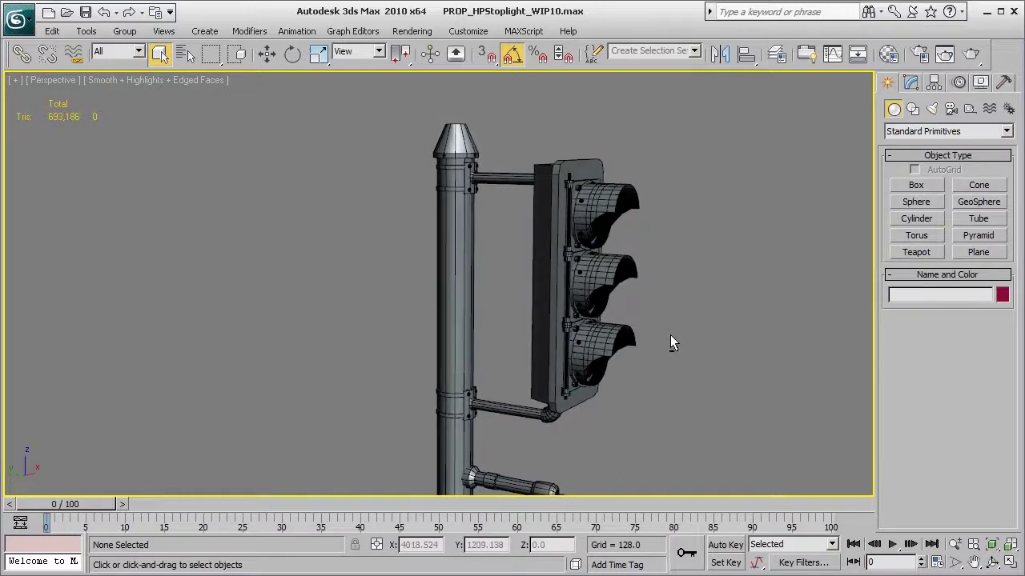
{"action": "scroll", "coordinate": [670, 330], "scroll_direction": "up", "scroll_amount": 1}
{"action": "scroll", "coordinate": [664, 324], "scroll_direction": "up", "scroll_amount": 1}
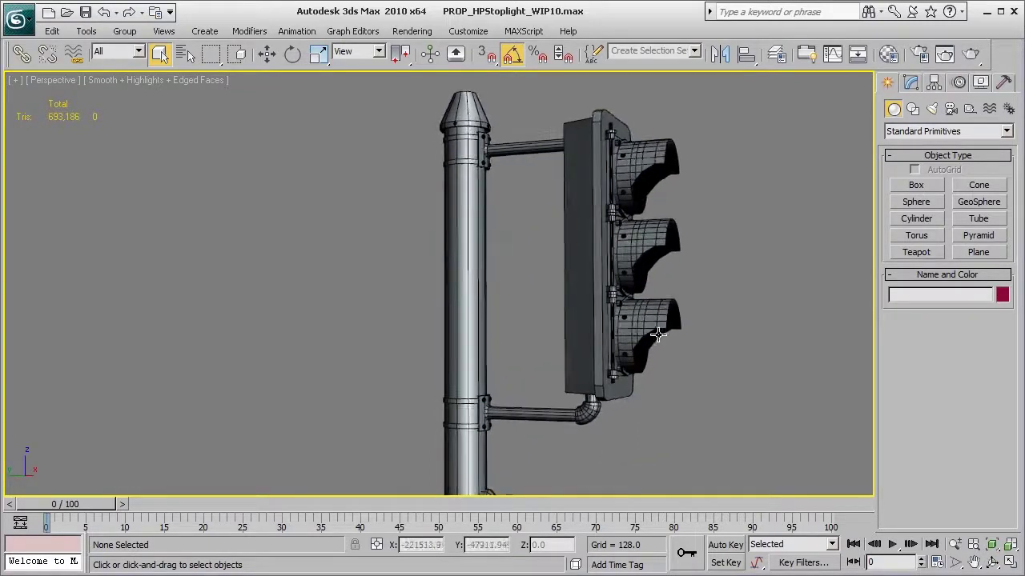
{"action": "scroll", "coordinate": [608, 304], "scroll_direction": "up", "scroll_amount": 1}
{"action": "scroll", "coordinate": [534, 373], "scroll_direction": "up", "scroll_amount": 1}
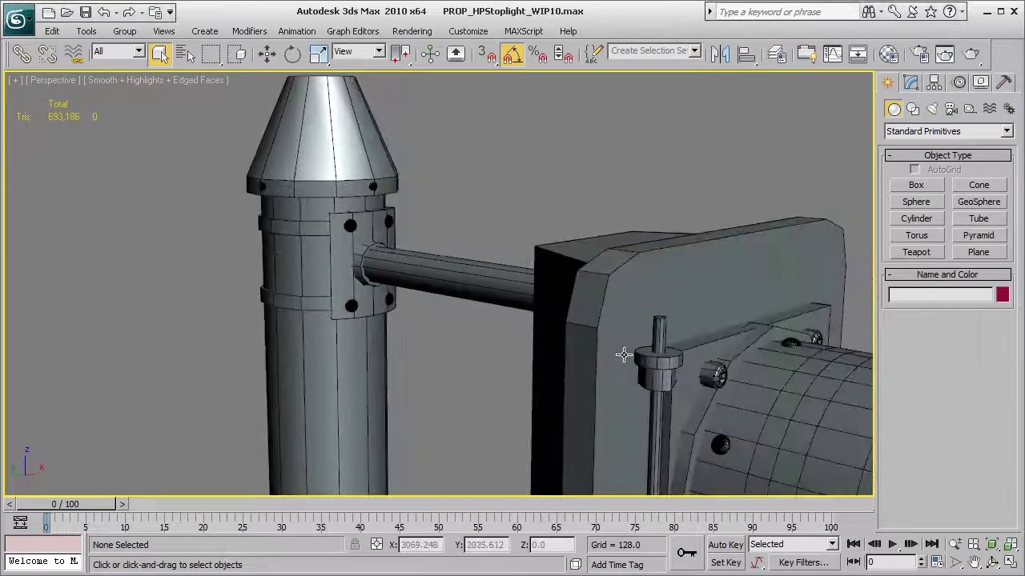
{"action": "scroll", "coordinate": [622, 355], "scroll_direction": "down", "scroll_amount": 3}
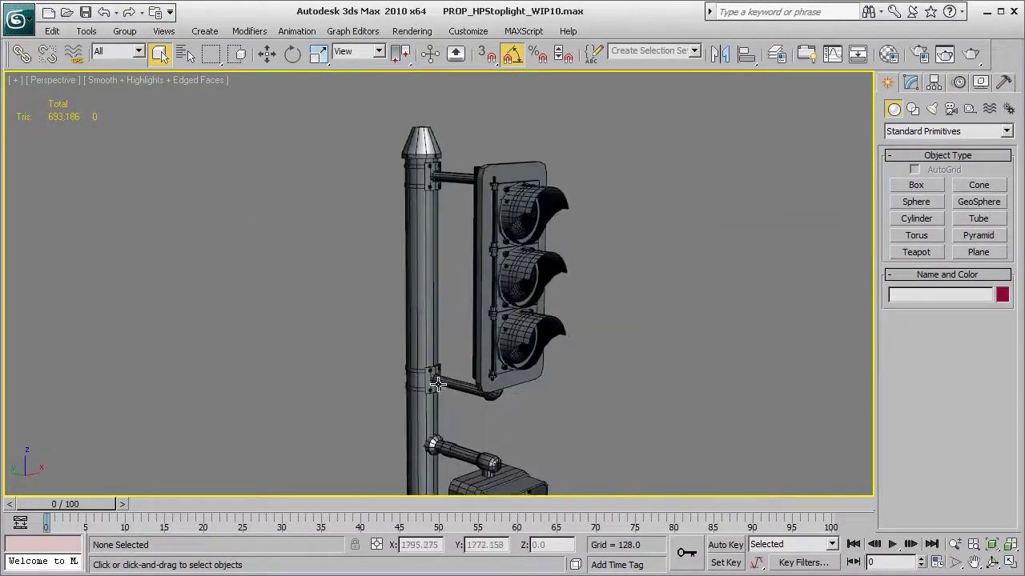
- Review the whole stoplight from base to cap, comparing the traffic light head from the side and the front
{"action": "middle_click_drag", "start_coordinate": [592, 401], "coordinate": [637, 341], "text": "alt"}
{"action": "scroll", "coordinate": [604, 353], "scroll_direction": "down", "scroll_amount": 3}
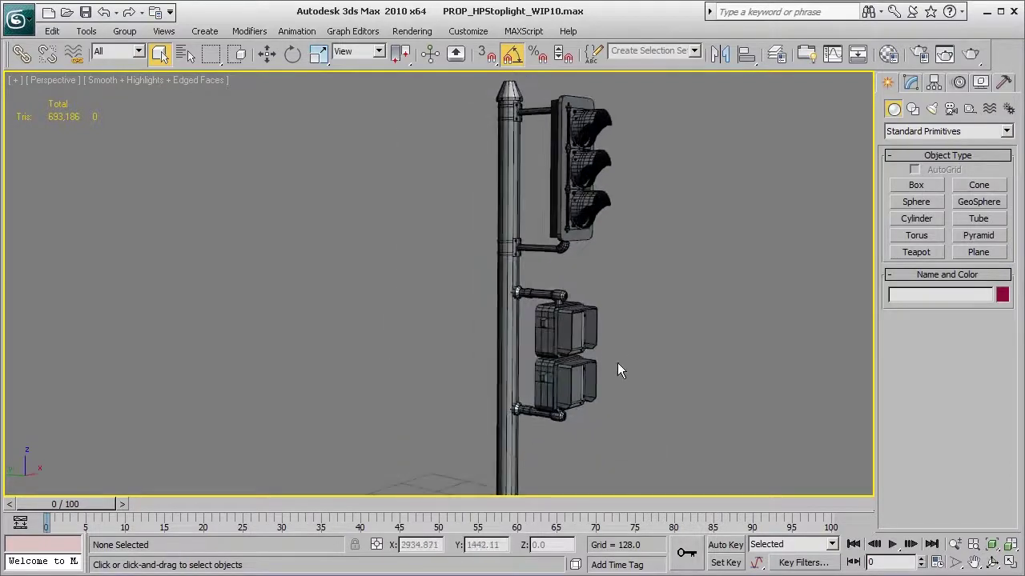
{"action": "scroll", "coordinate": [518, 356], "scroll_direction": "down", "scroll_amount": 3}
{"action": "middle_click_drag", "start_coordinate": [618, 363], "coordinate": [542, 309]}
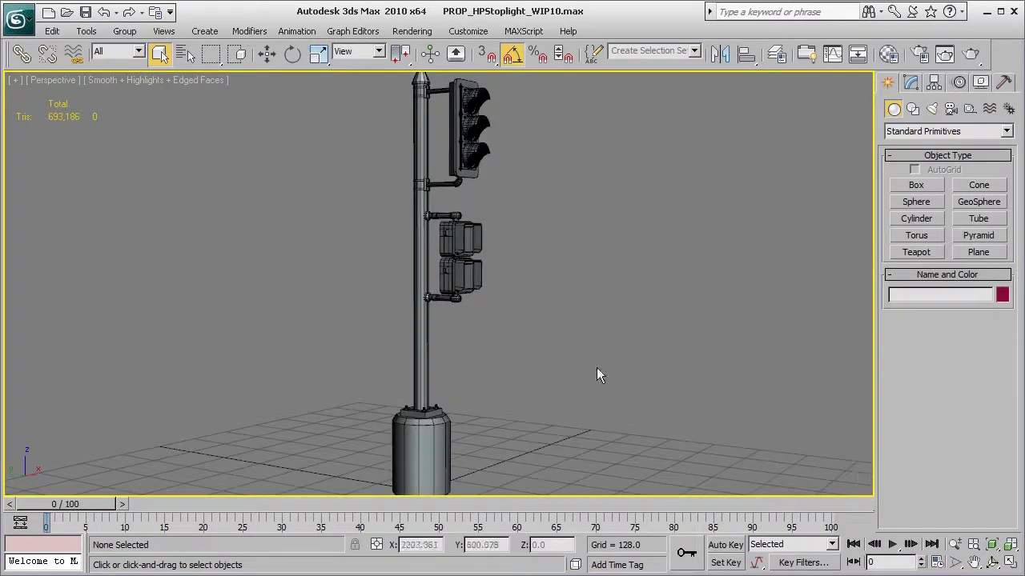
{"action": "scroll", "coordinate": [558, 243], "scroll_direction": "up", "scroll_amount": 5}
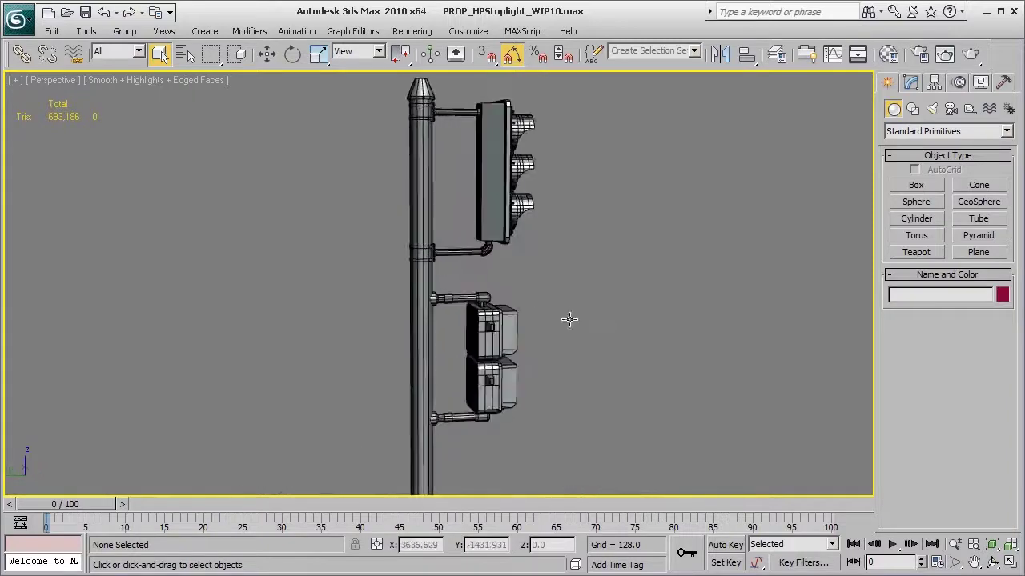
{"action": "scroll", "coordinate": [550, 328], "scroll_direction": "up", "scroll_amount": 5}
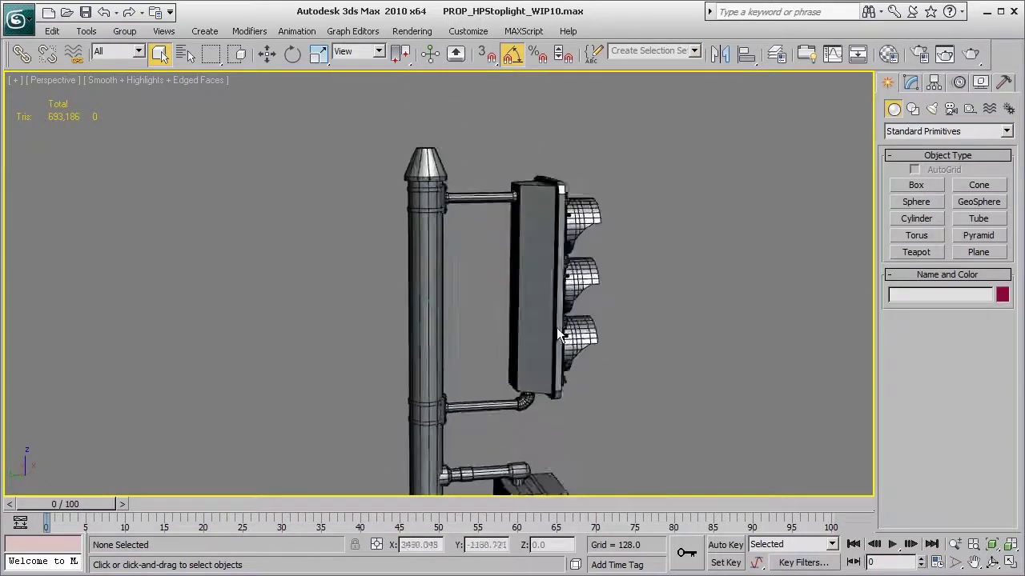
{"action": "middle_click_drag", "start_coordinate": [590, 349], "coordinate": [564, 335], "text": "alt"}
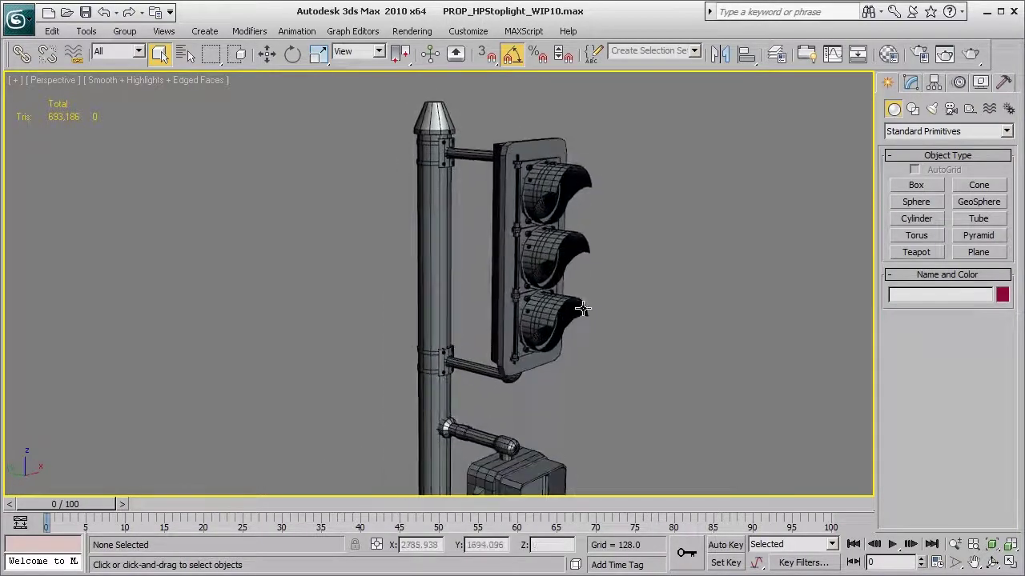
{"action": "scroll", "coordinate": [570, 336], "scroll_direction": "down", "scroll_amount": 4}
{"action": "middle_click_drag", "start_coordinate": [554, 418], "coordinate": [537, 345]}
{"action": "scroll", "coordinate": [551, 379], "scroll_direction": "down", "scroll_amount": 4}
{"action": "middle_click_drag", "start_coordinate": [562, 287], "coordinate": [598, 286]}
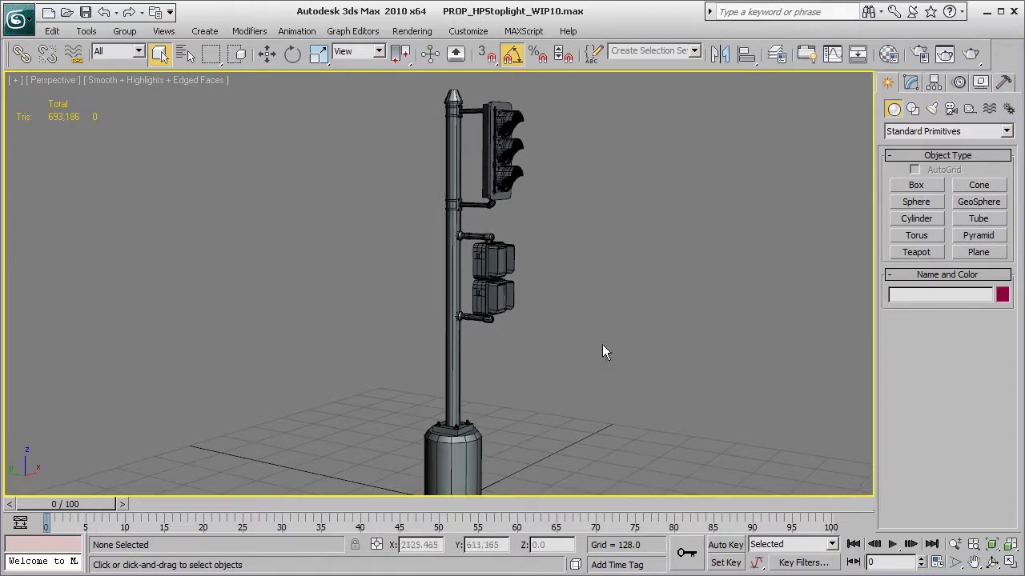